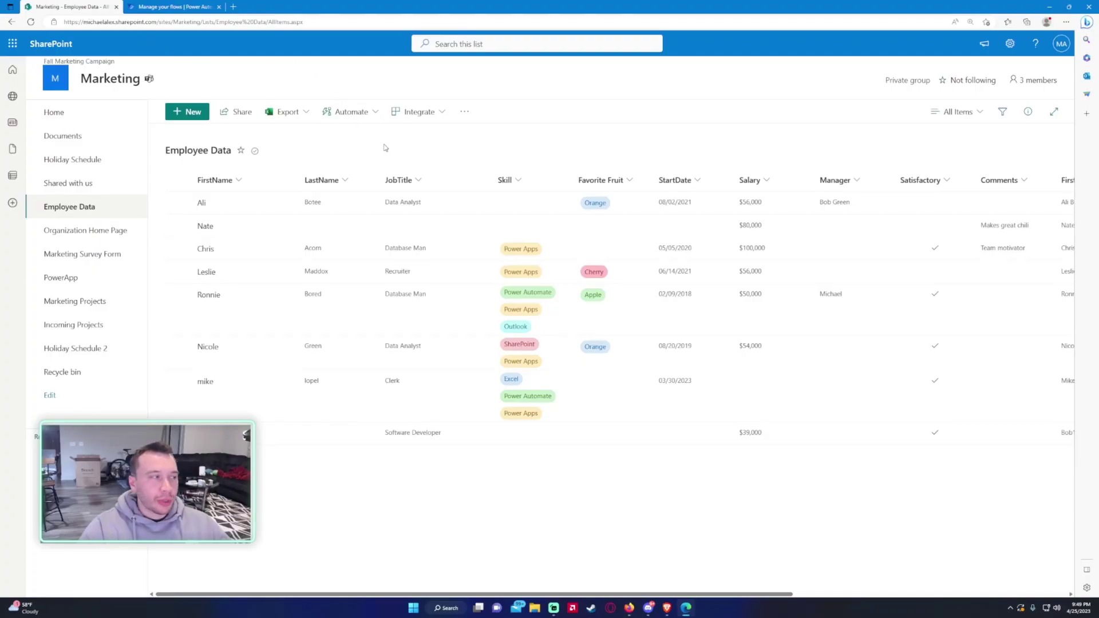
# - Zoom in on the Employee Data list and select only Nate's row, which has no LastName
pyautogui.hotkey('ctrl', '+')
pyautogui.hotkey('ctrl', '+')
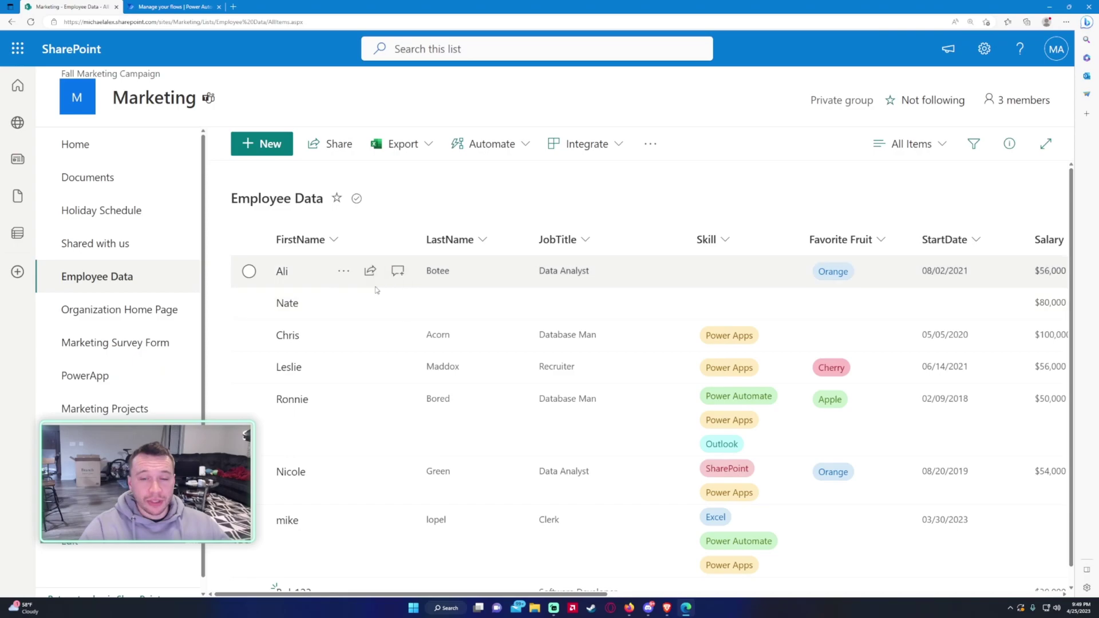
pyautogui.click(313, 305)
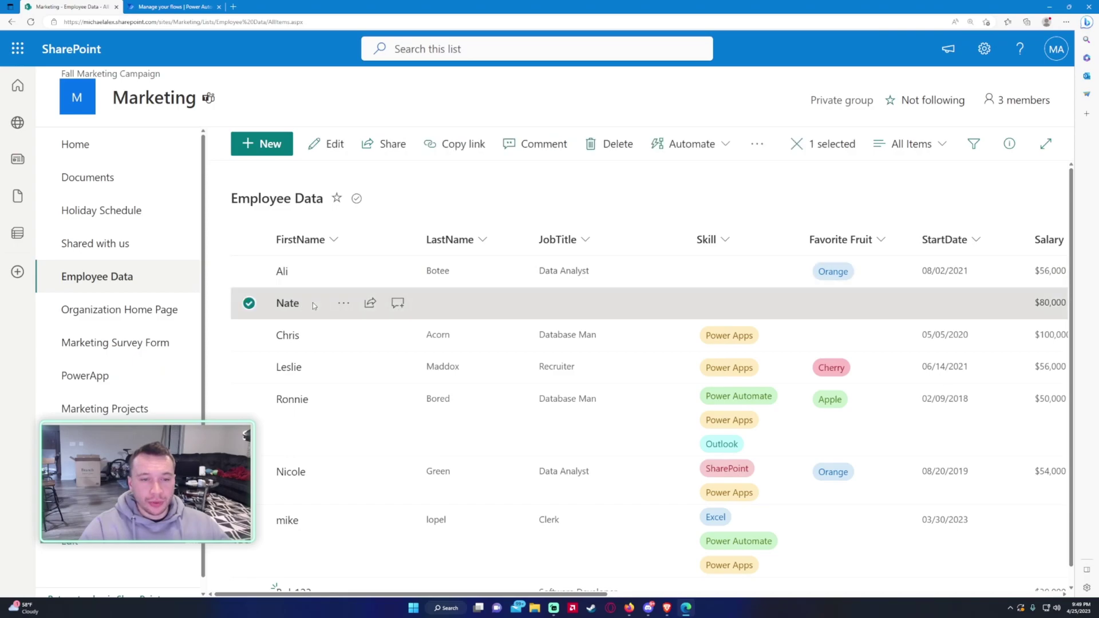
pyautogui.scroll(-1, 373, 437)
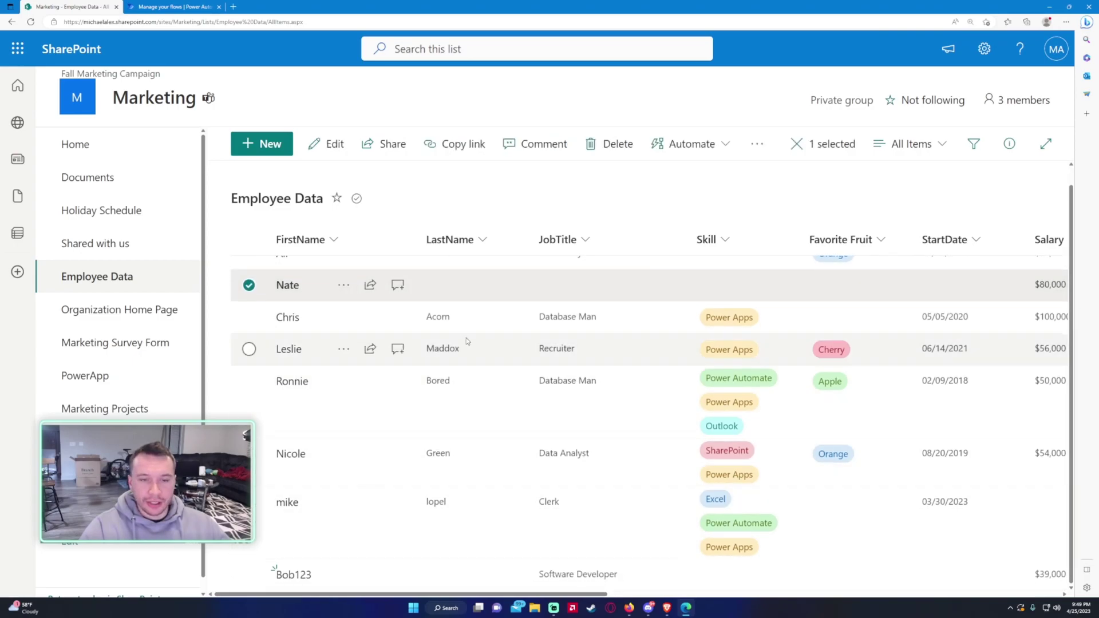
pyautogui.scroll(1, 468, 338)
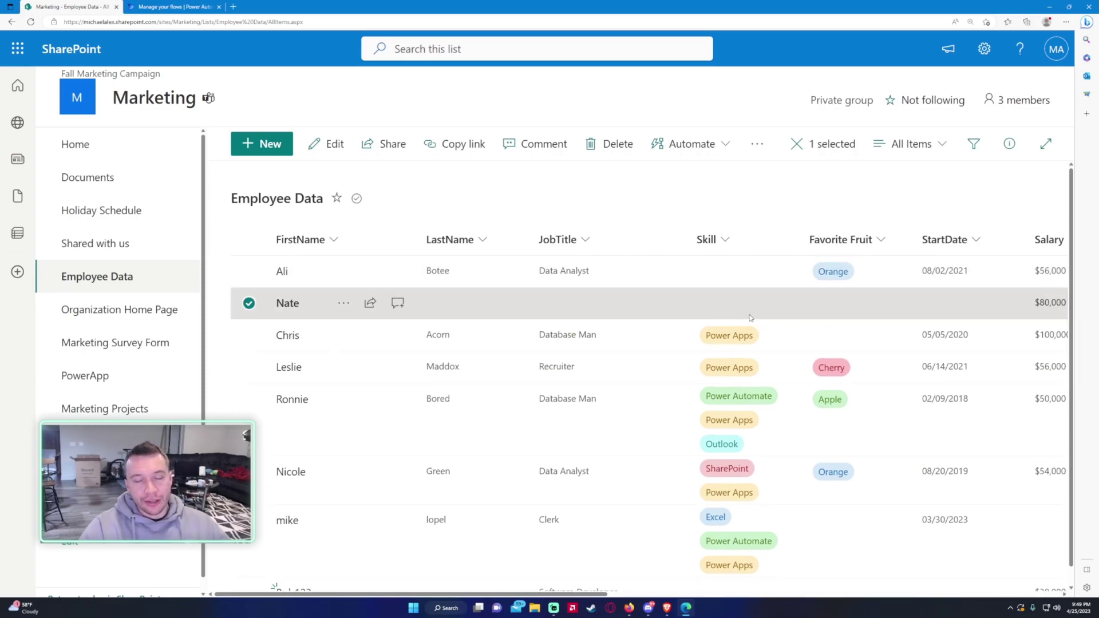
pyautogui.scroll(-1, 710, 338)
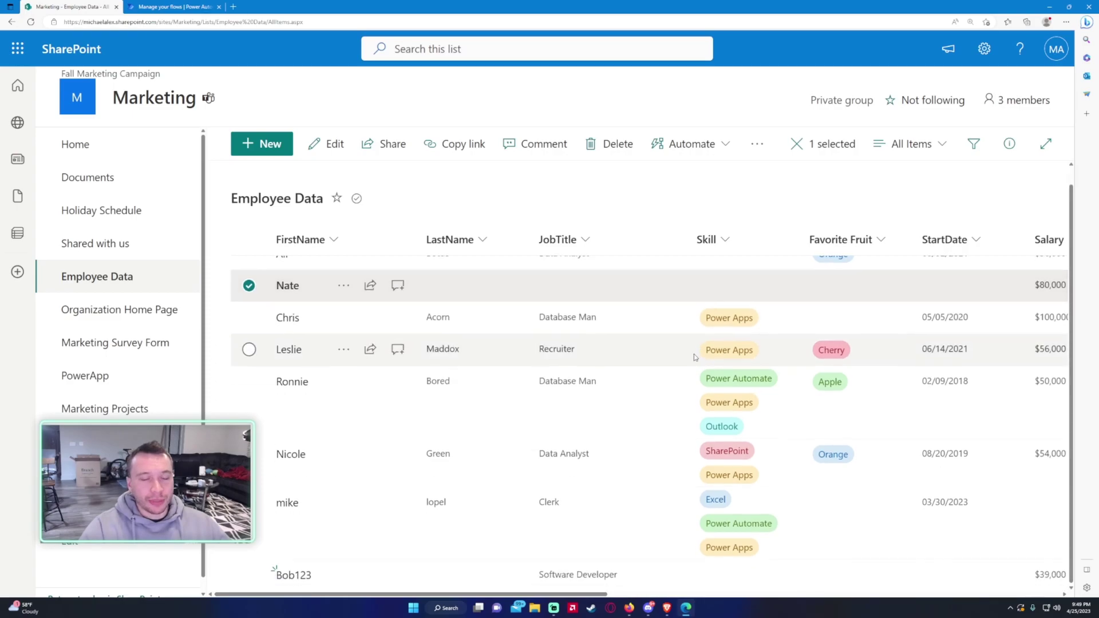
pyautogui.click(647, 582)
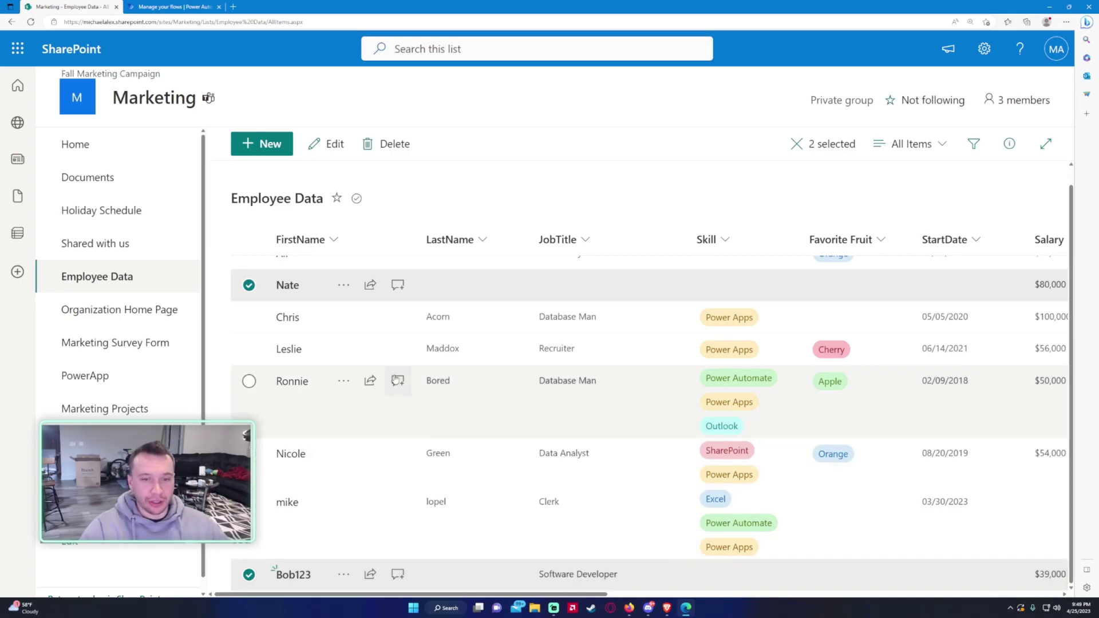
pyautogui.scroll(1, 527, 367)
pyautogui.click(249, 589)
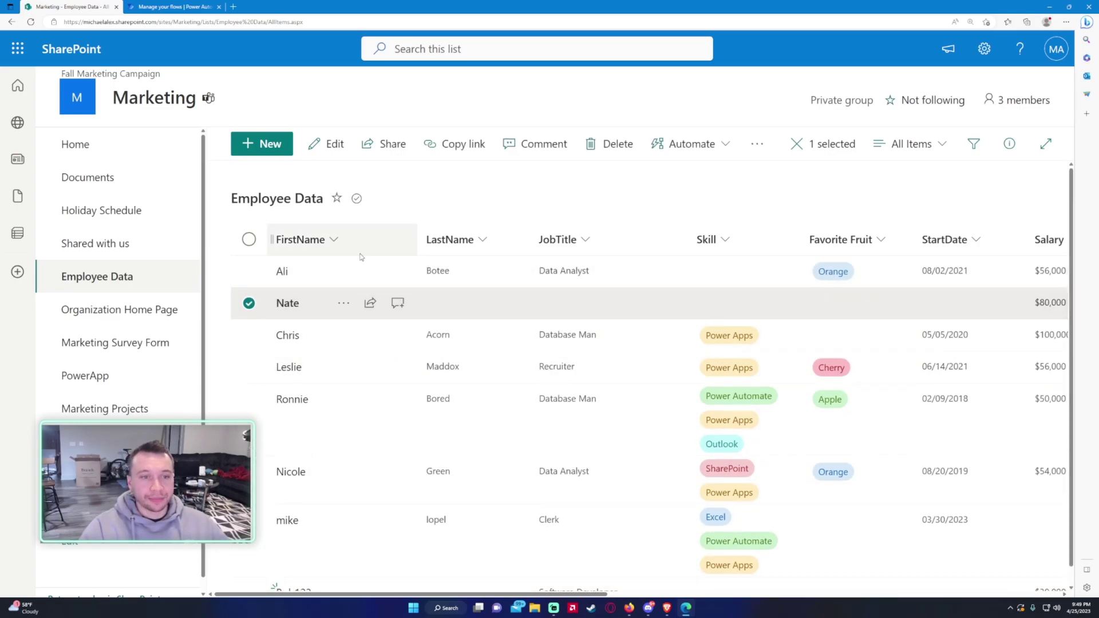
# - Create an instant cloud flow named 'Remove Blank Rows' using the Manually trigger a flow trigger
pyautogui.click(180, 13)
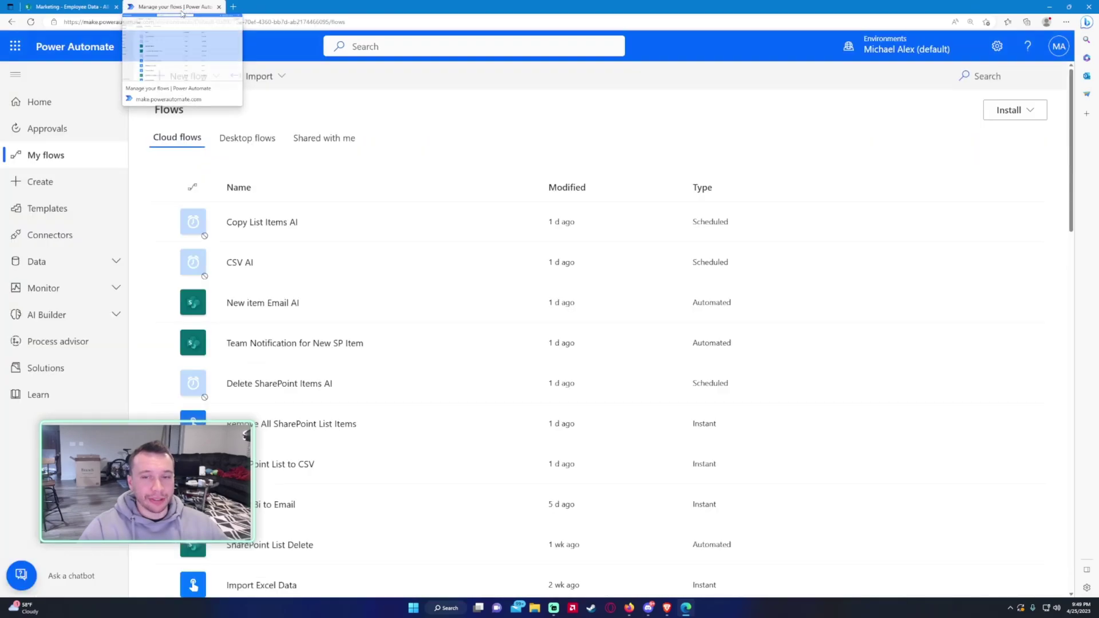
pyautogui.click(71, 6)
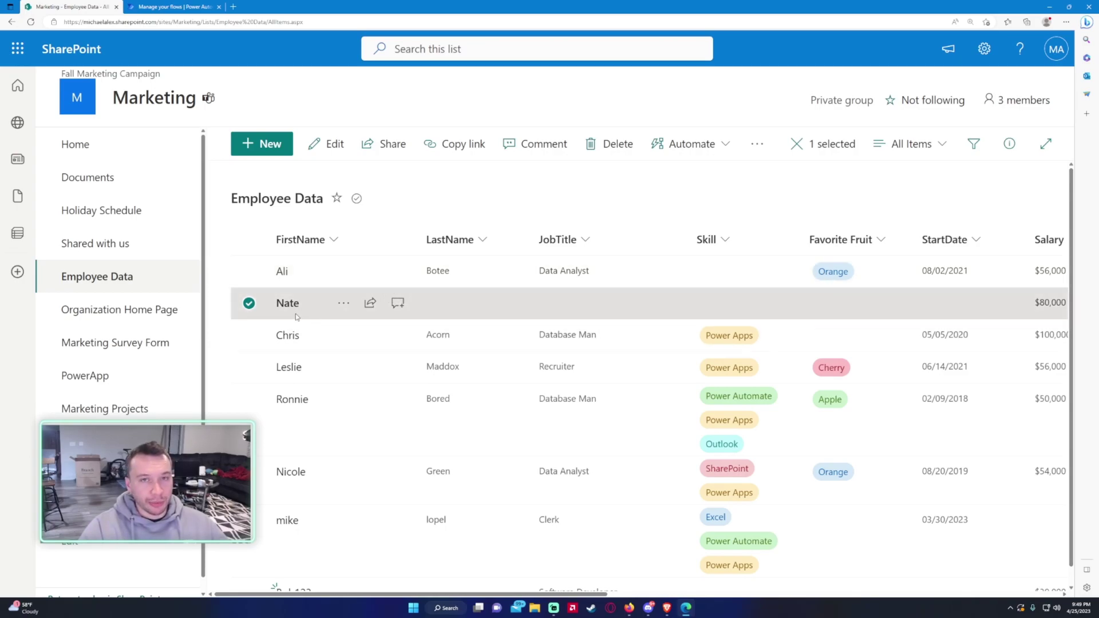
pyautogui.click(171, 6)
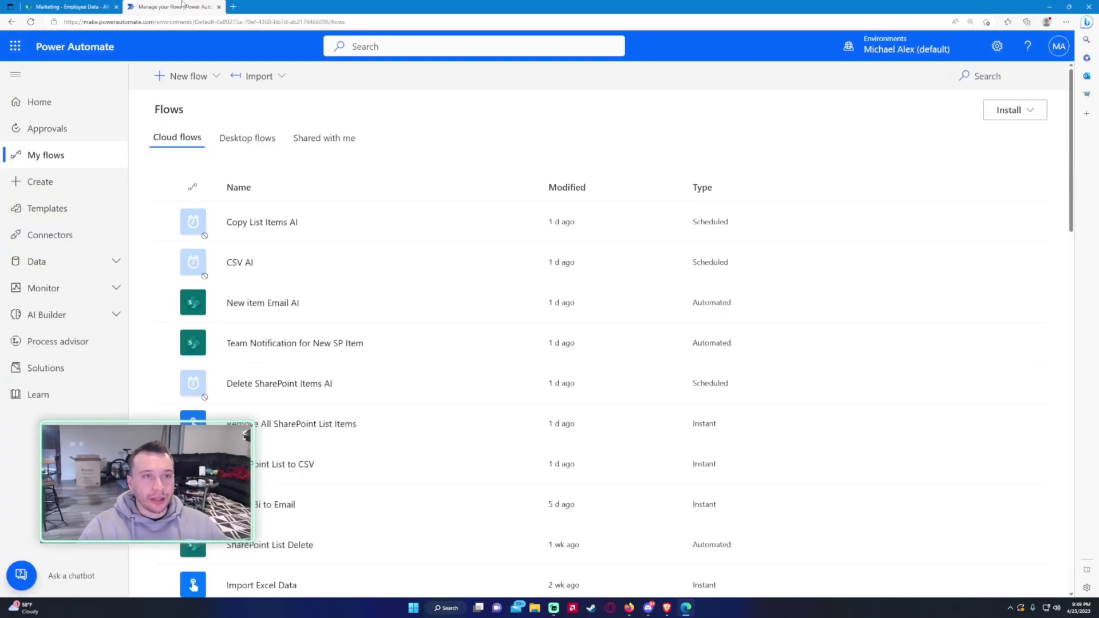
pyautogui.click(210, 80)
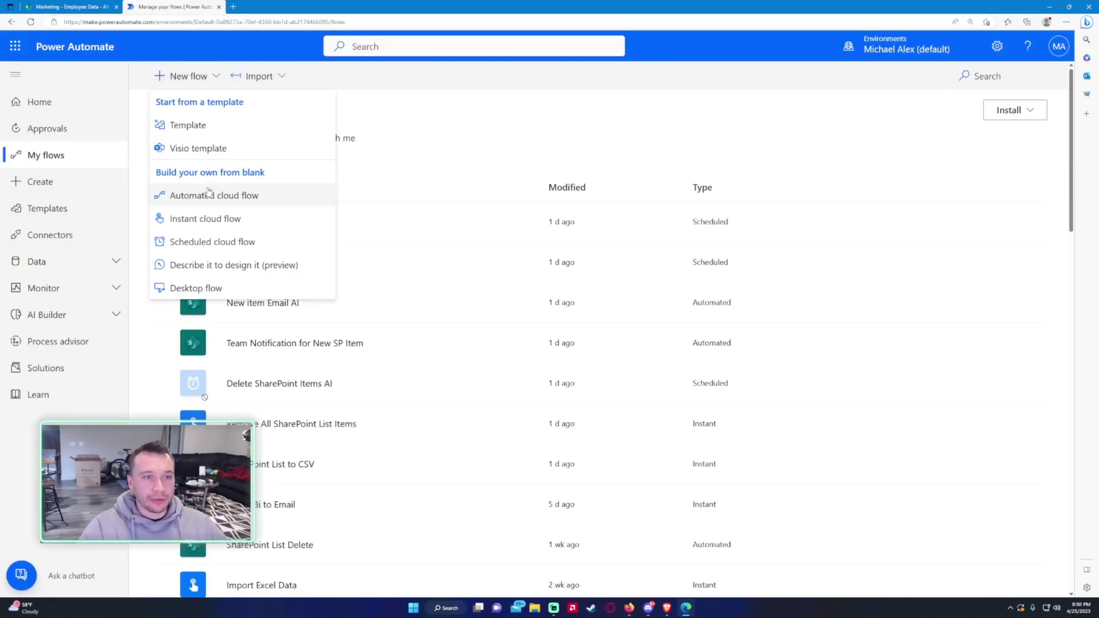
pyautogui.click(221, 220)
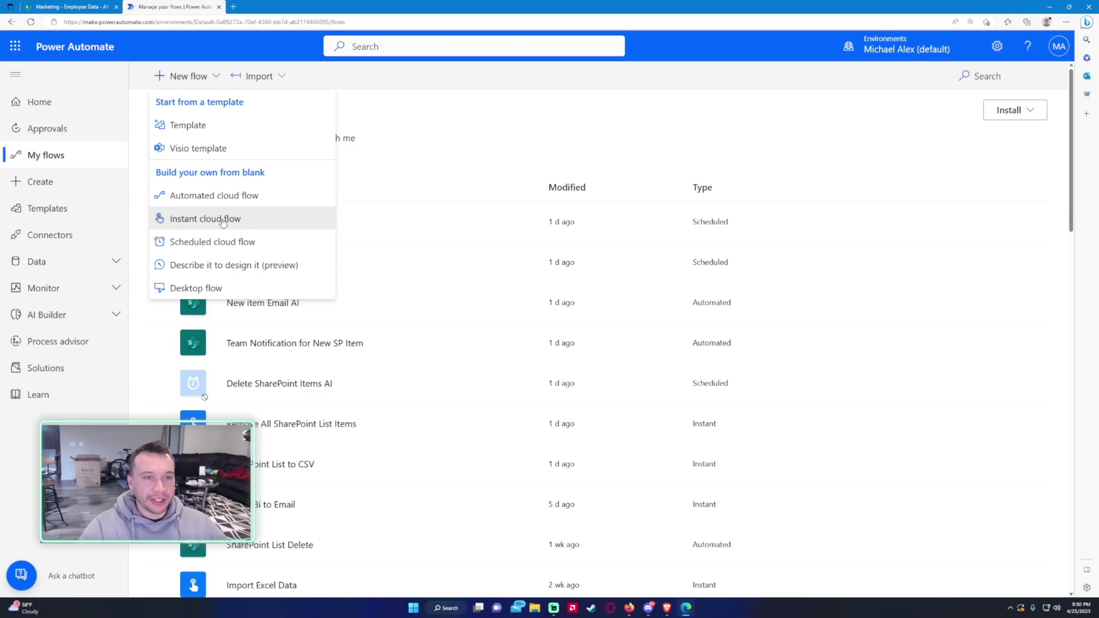
pyautogui.click(599, 198)
pyautogui.write('Rem')
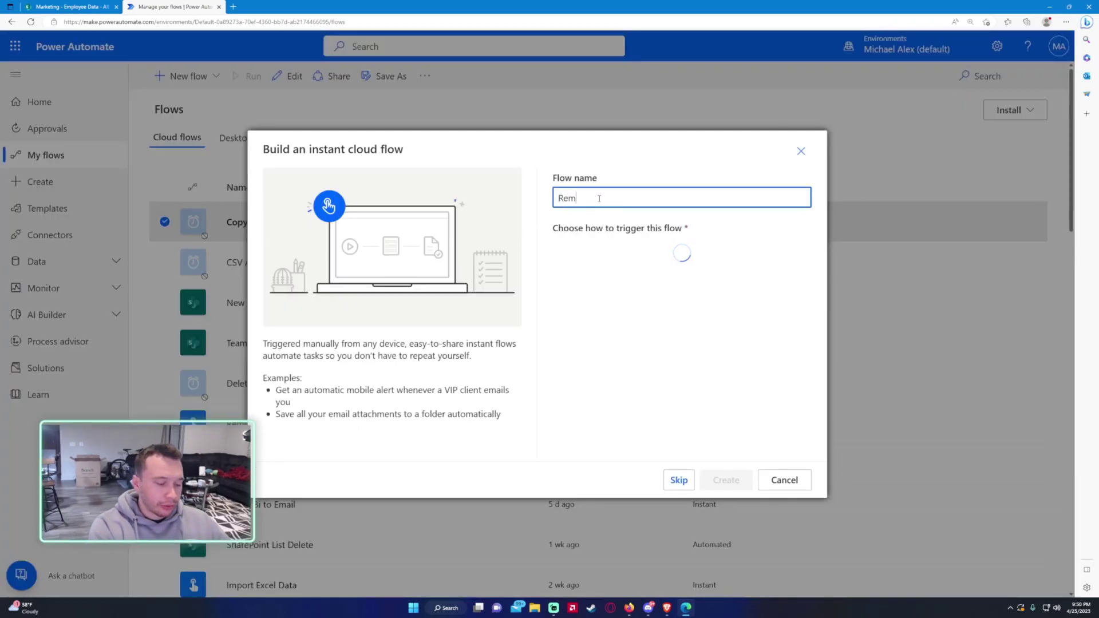
pyautogui.write('ove Blank Rows')
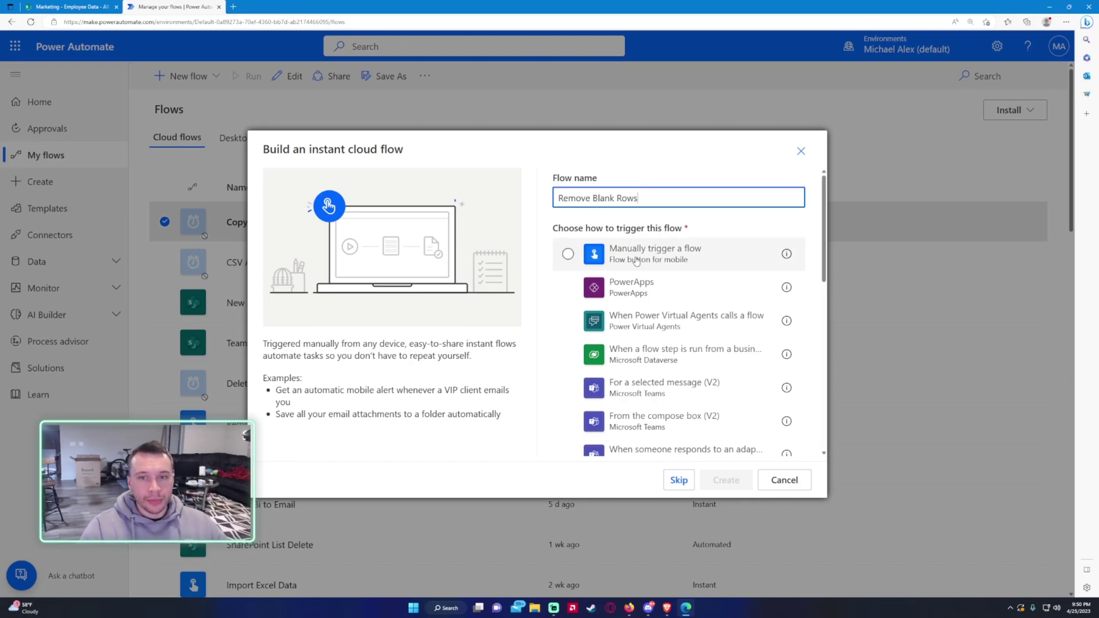
pyautogui.click(656, 252)
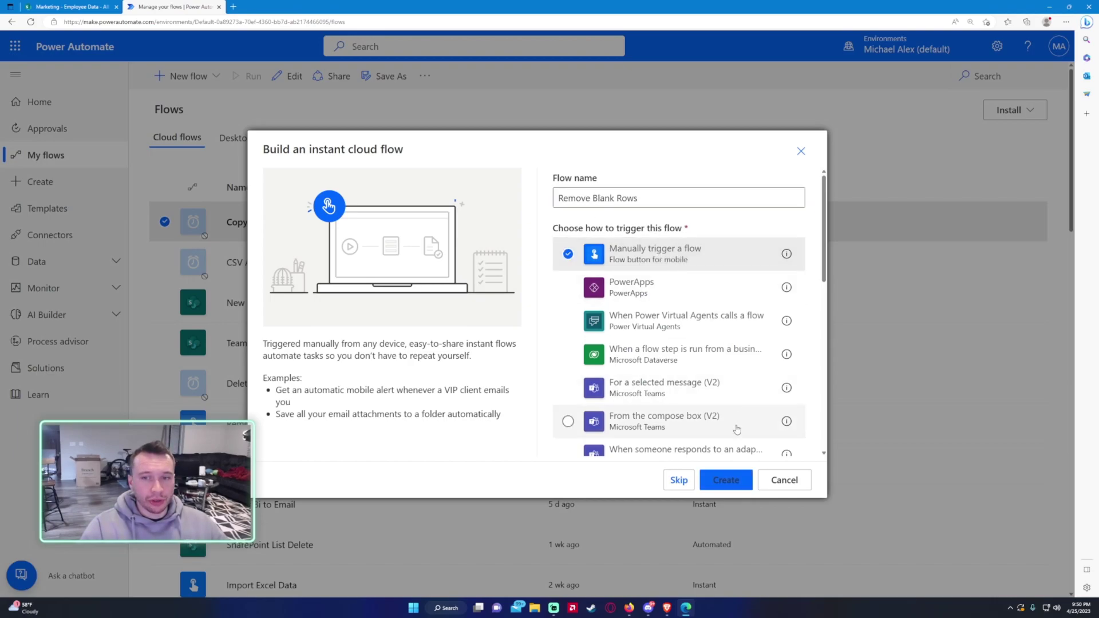
pyautogui.click(724, 480)
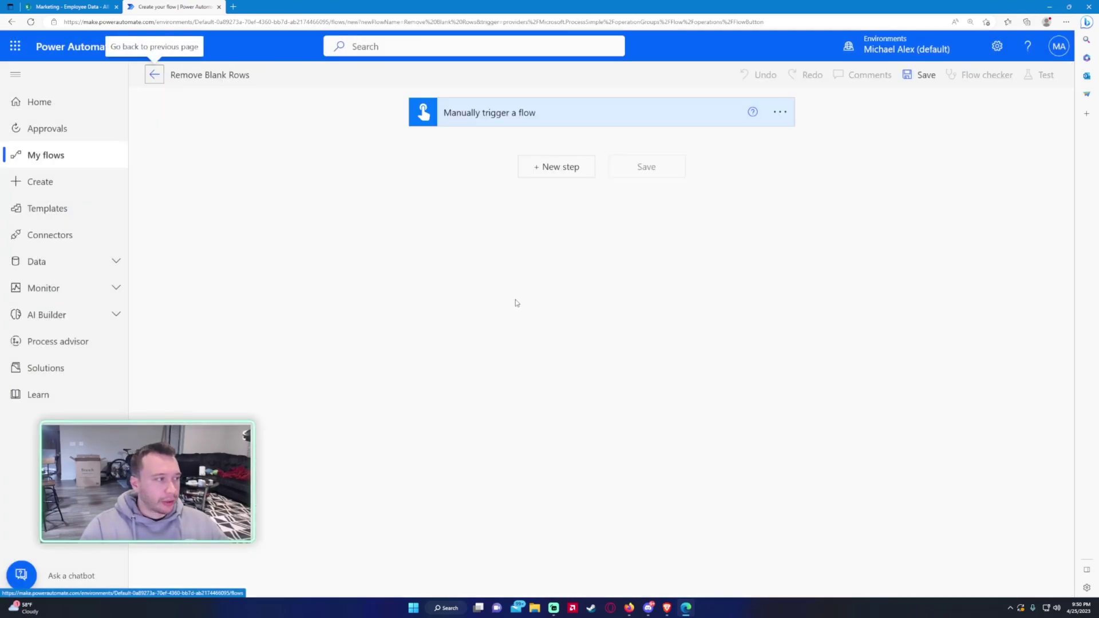
# - Add a SharePoint Get items action reading the Employee Data list on the Marketing site
pyautogui.click(543, 168)
pyautogui.write('get ')
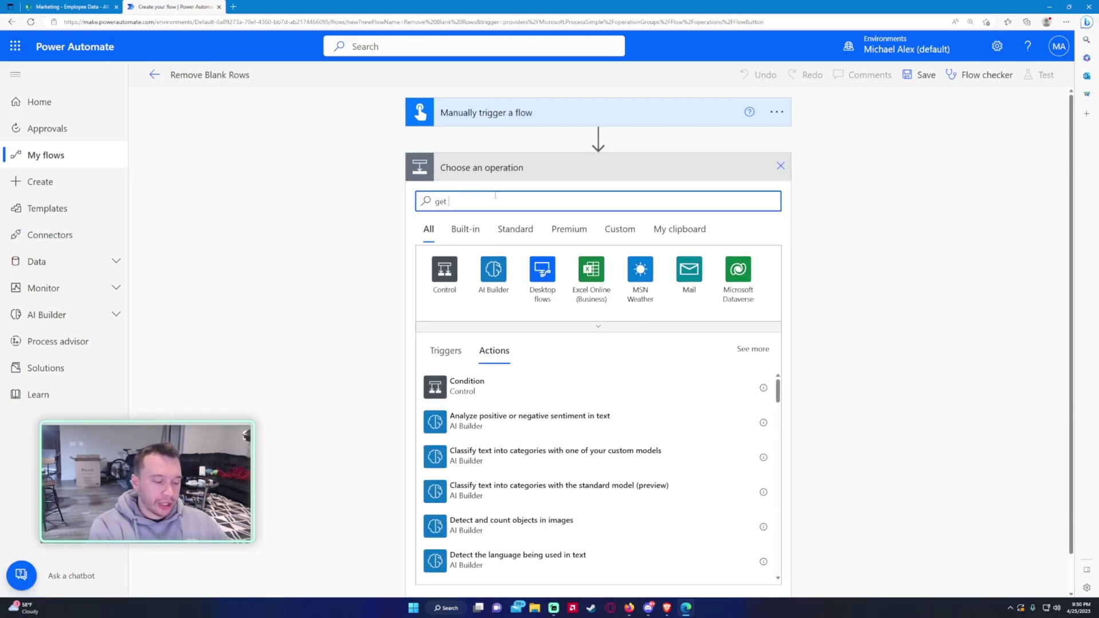
pyautogui.write('items')
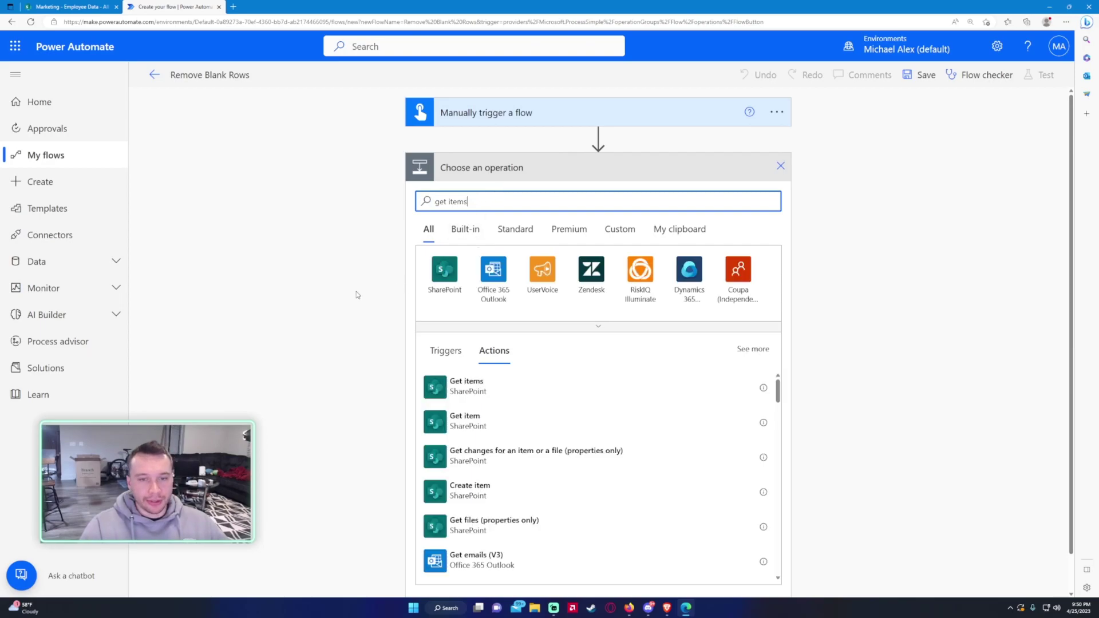
pyautogui.click(484, 382)
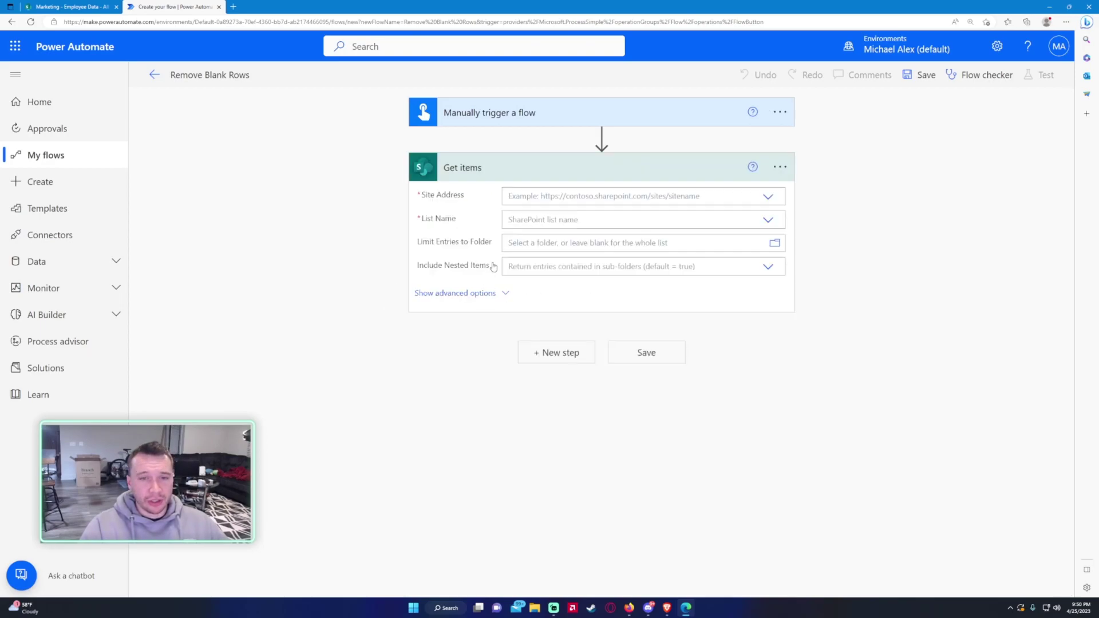
pyautogui.click(512, 195)
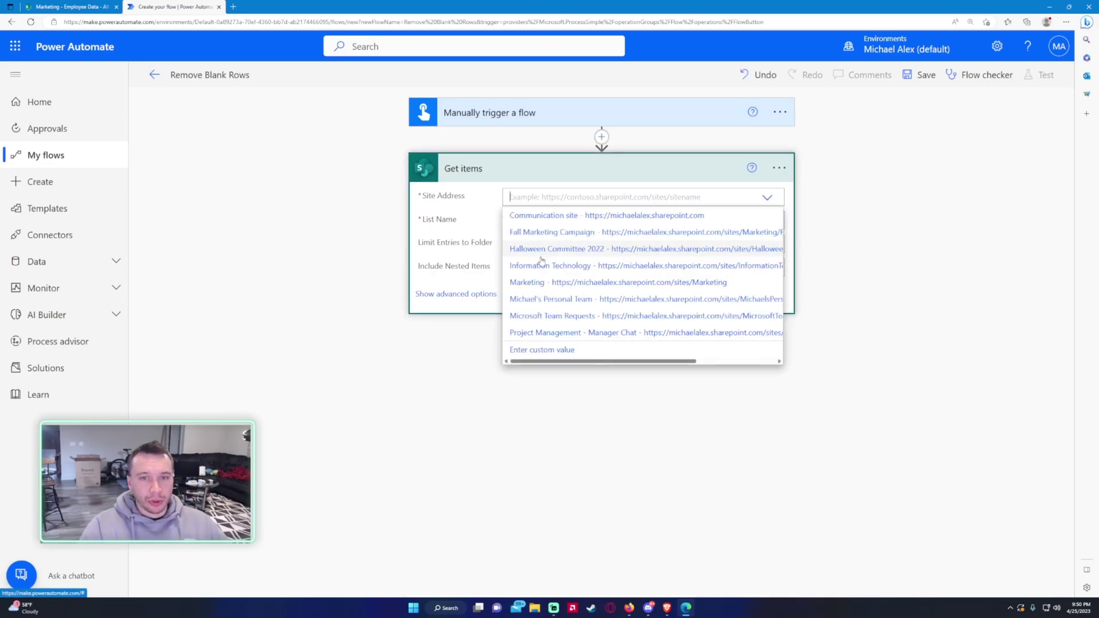
pyautogui.click(536, 281)
pyautogui.click(529, 221)
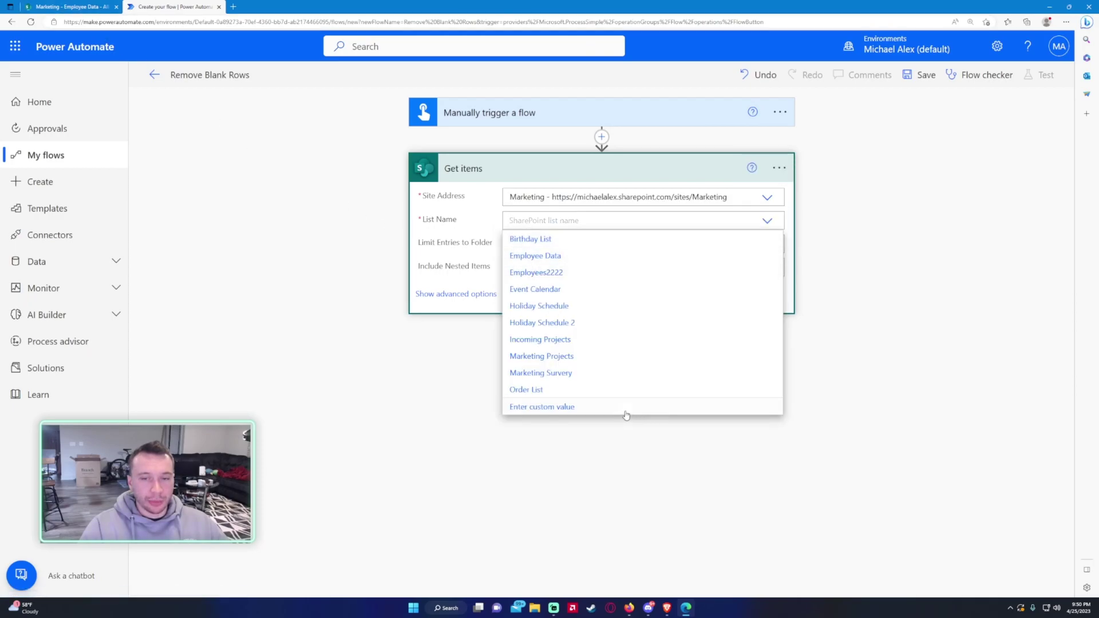
pyautogui.click(532, 256)
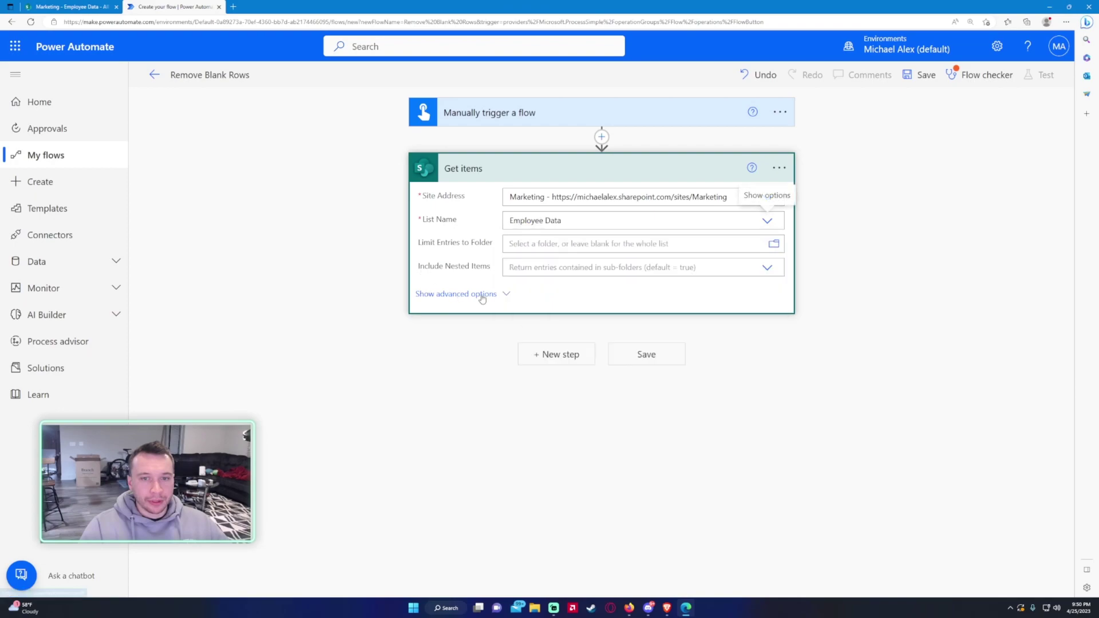
pyautogui.click(483, 298)
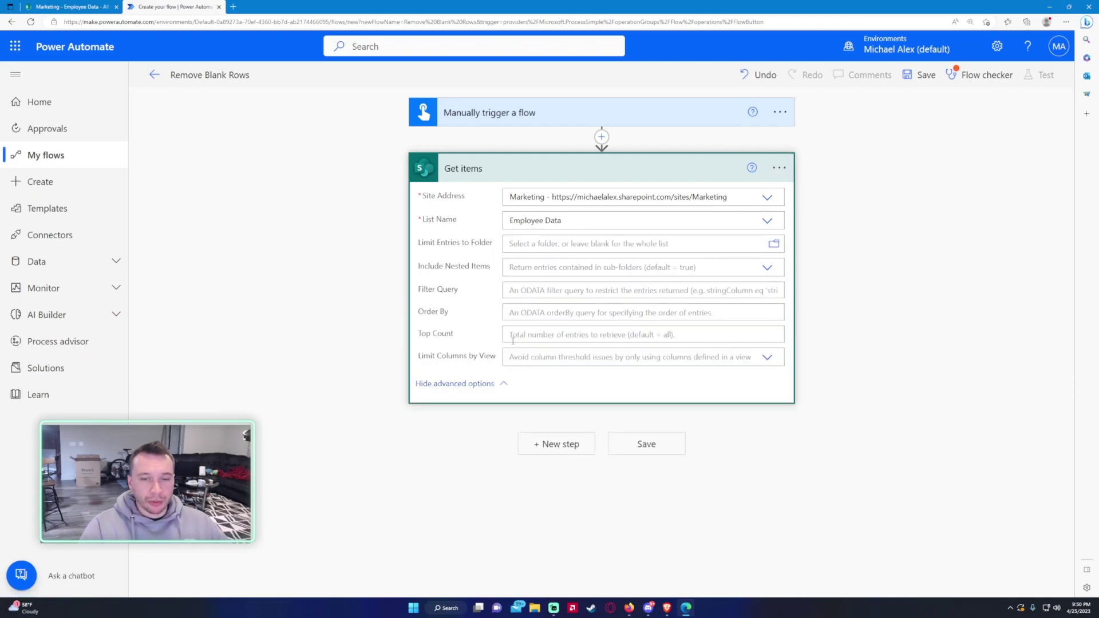
pyautogui.click(779, 168)
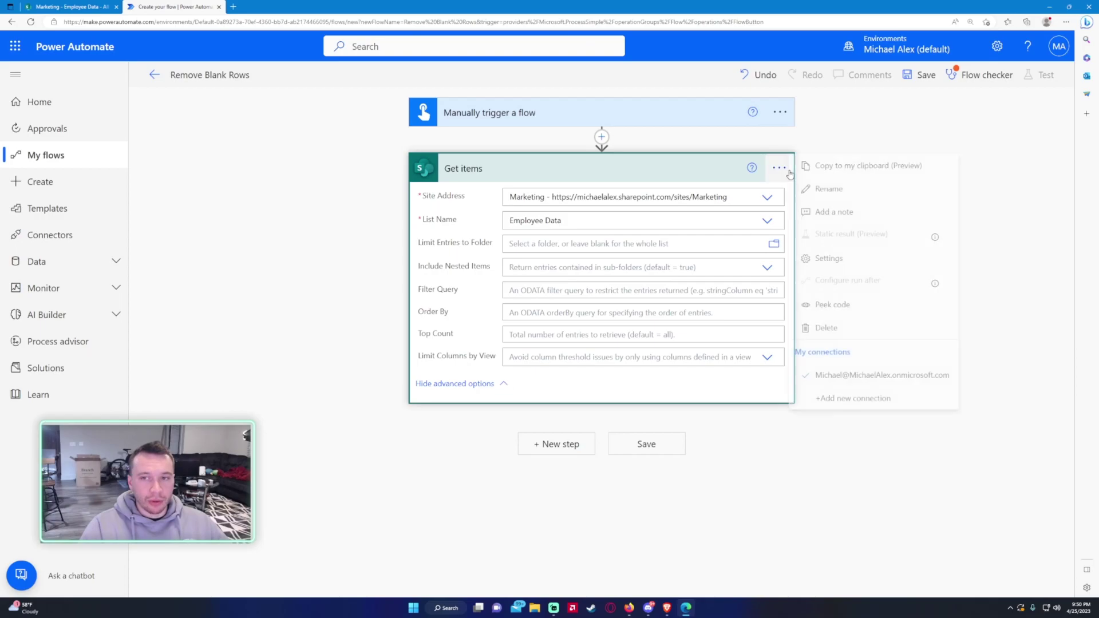
# - Turn on pagination for Get items with a threshold of 1000 and apply the settings
pyautogui.click(836, 259)
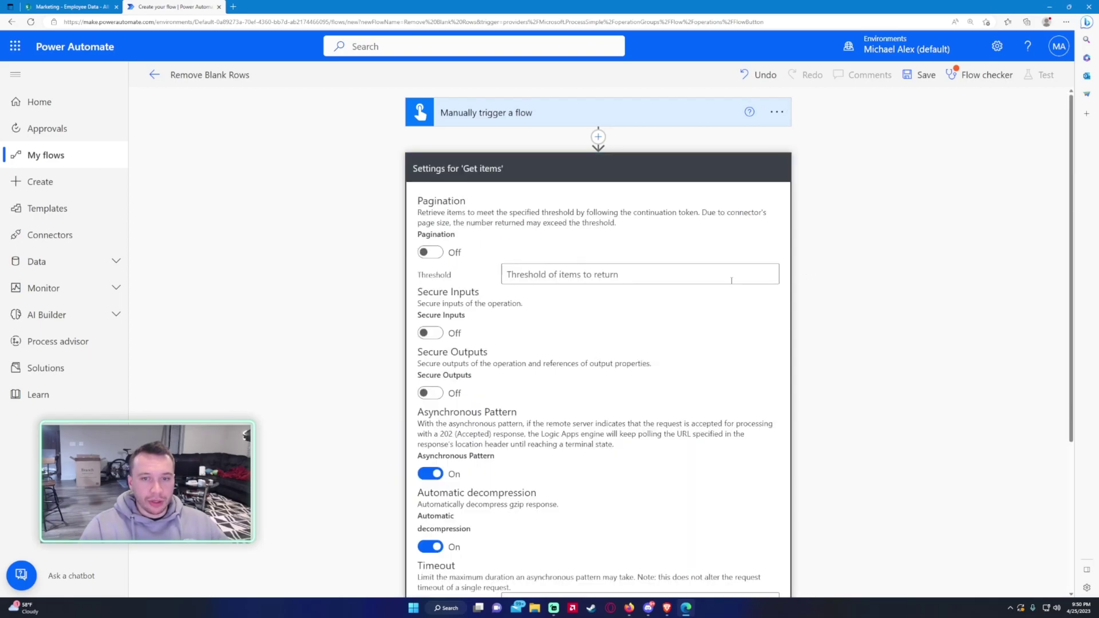
pyautogui.click(430, 253)
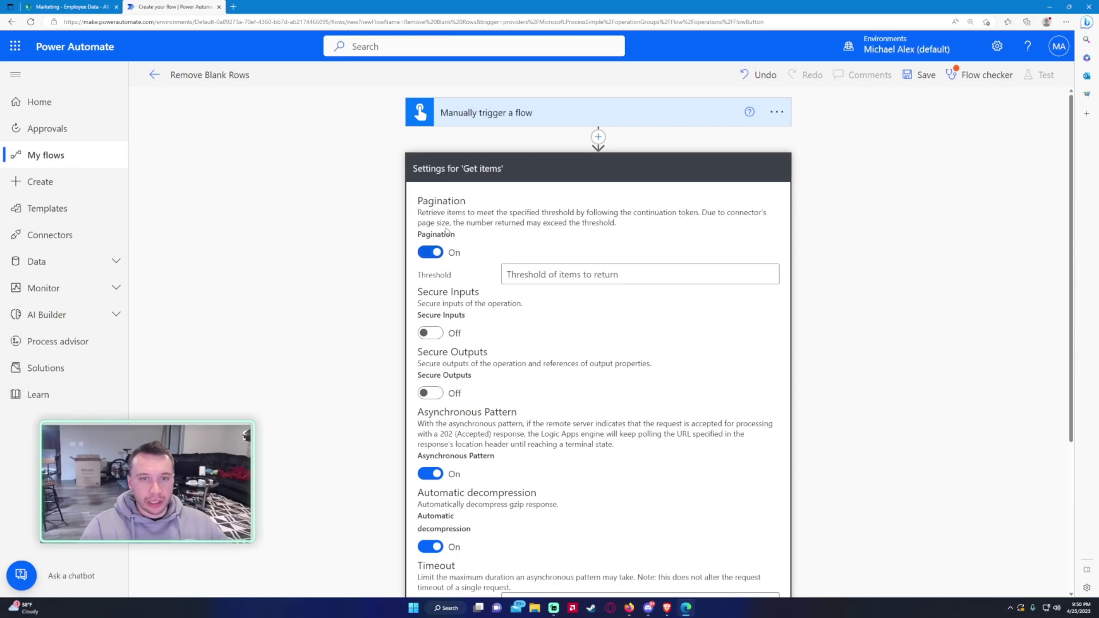
pyautogui.click(518, 274)
pyautogui.write('1000')
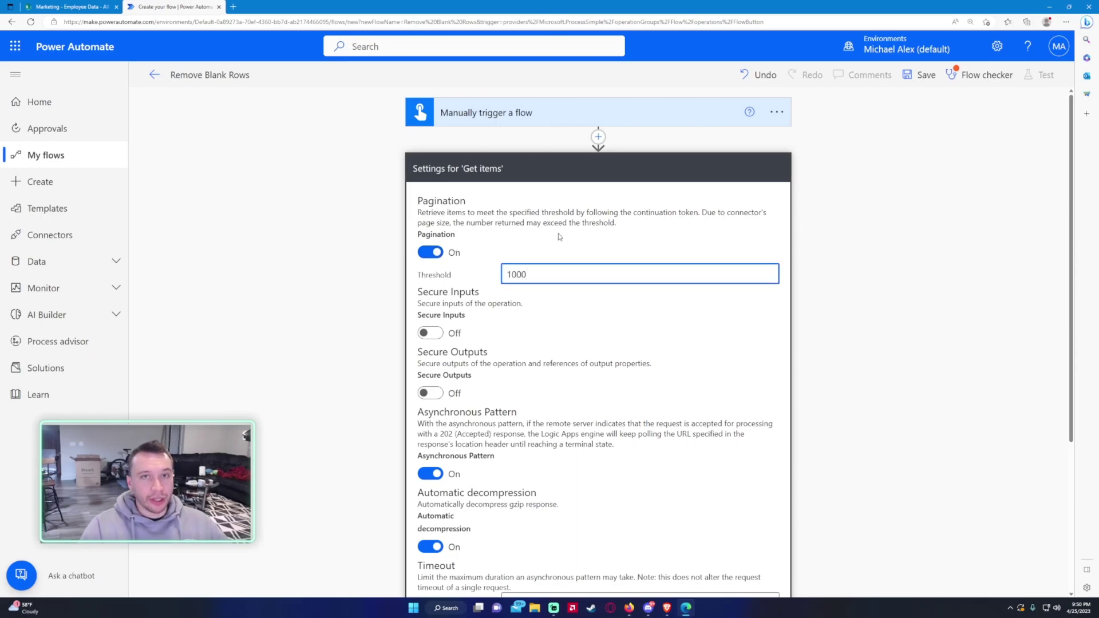
pyautogui.click(88, 5)
pyautogui.scroll(-1, 366, 304)
pyautogui.scroll(1, 367, 304)
pyautogui.click(151, 6)
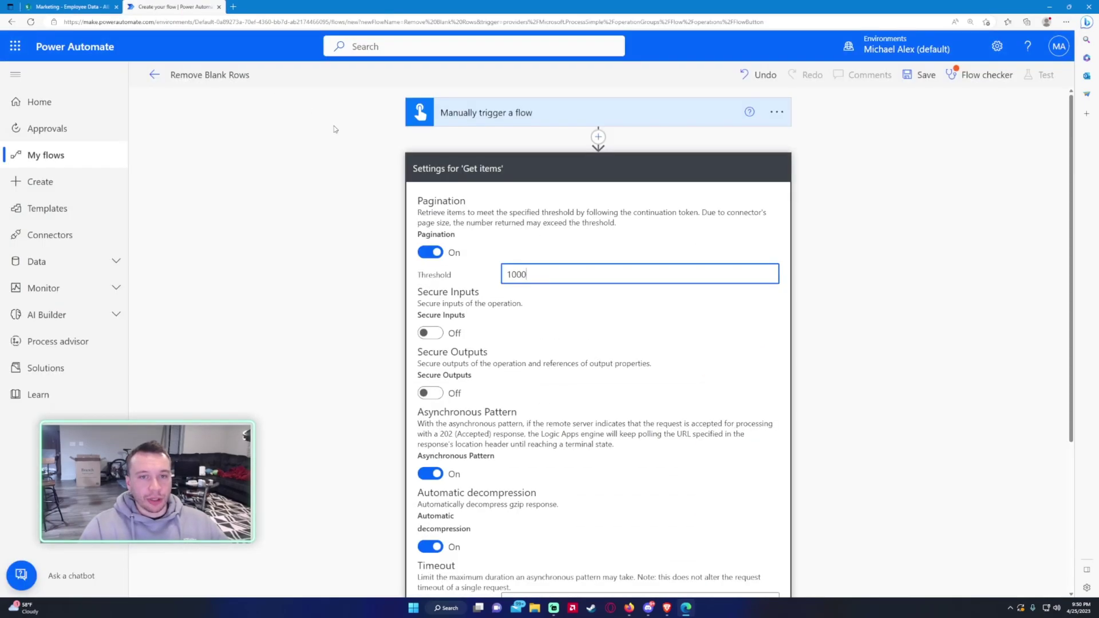
pyautogui.moveTo(553, 284); pyautogui.dragTo(501, 279)
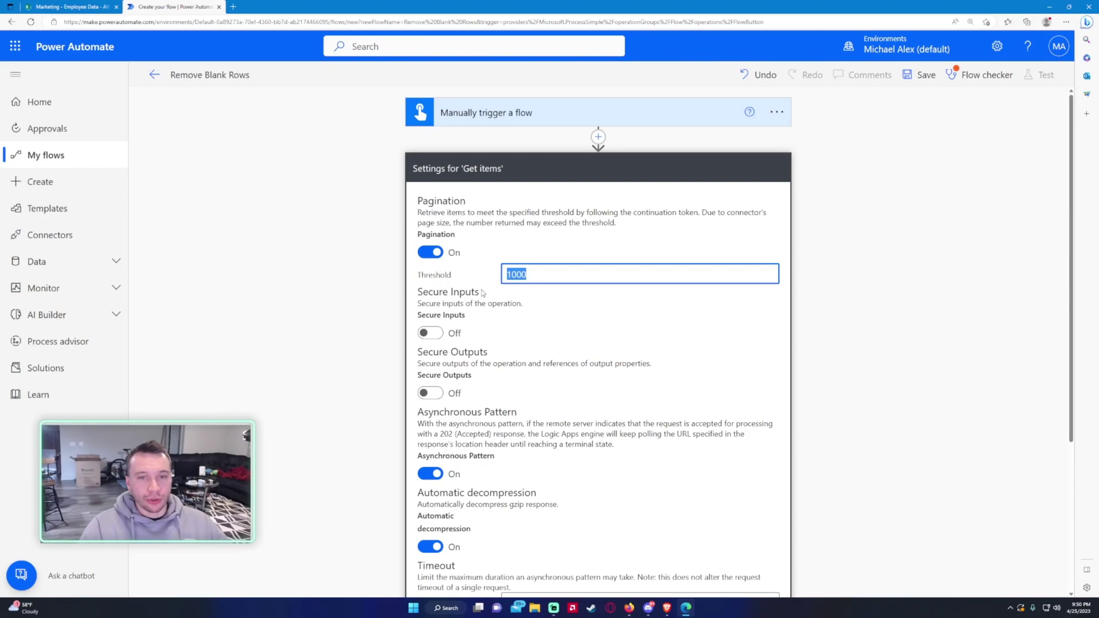
pyautogui.click(847, 309)
pyautogui.scroll(-2, 878, 364)
pyautogui.scroll(-2, 878, 364)
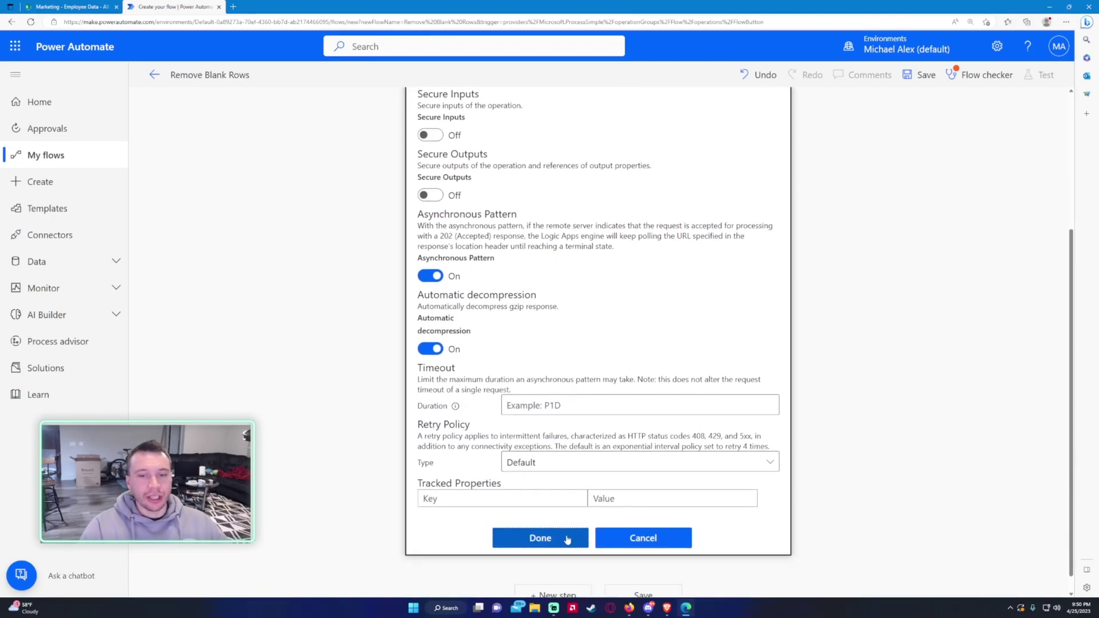
pyautogui.click(537, 537)
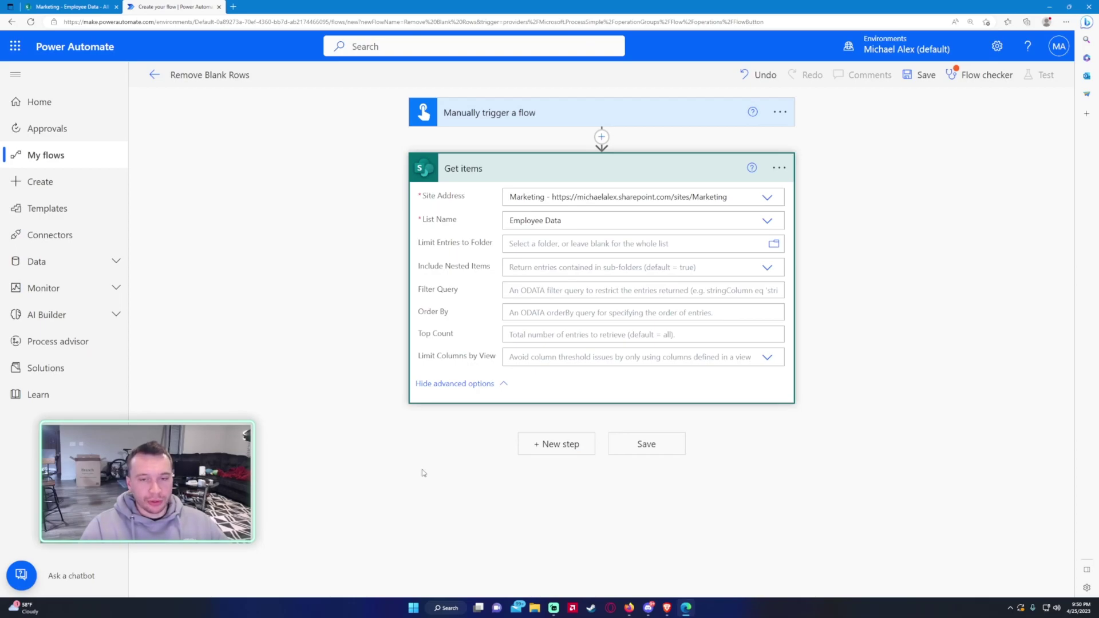
# - Collapse Get items' advanced options and add a Condition control as the next step
pyautogui.click(504, 382)
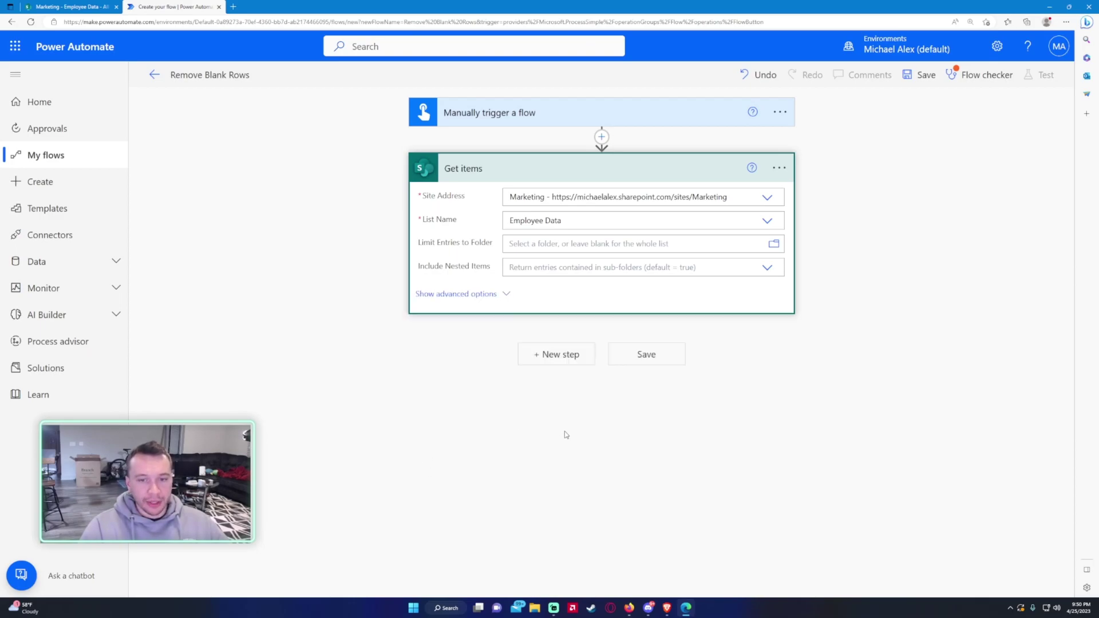
pyautogui.click(548, 365)
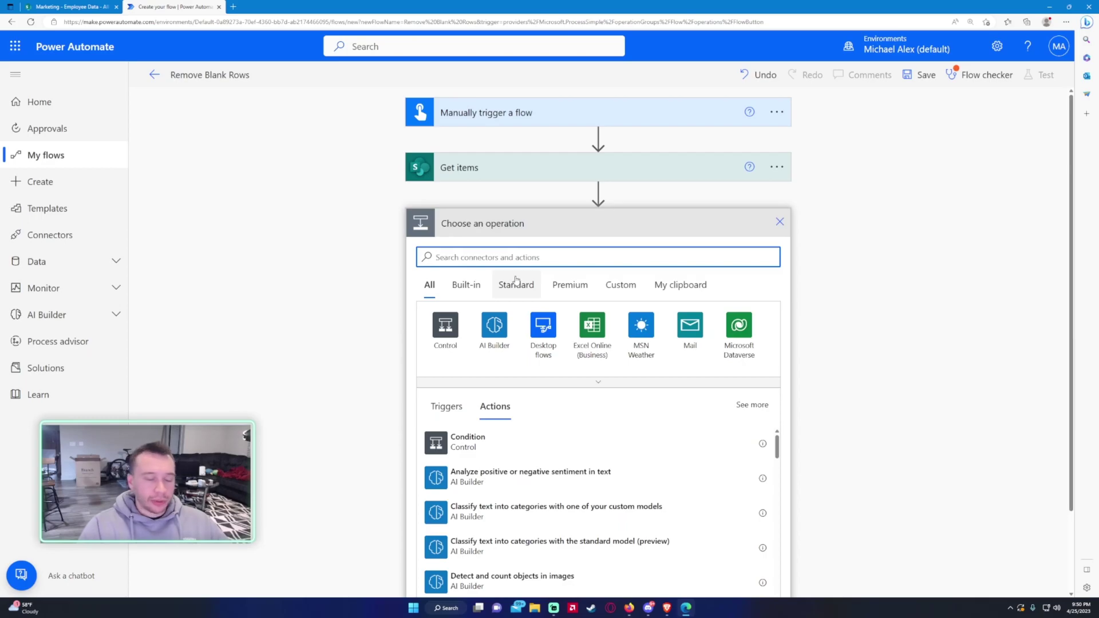
pyautogui.write('condition')
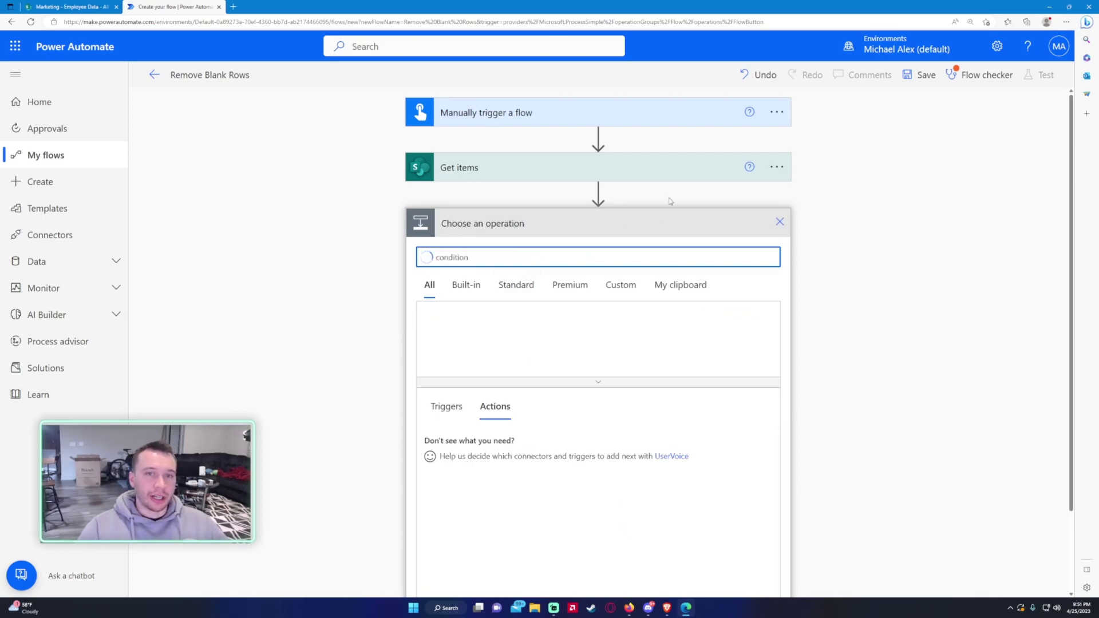
pyautogui.click(471, 438)
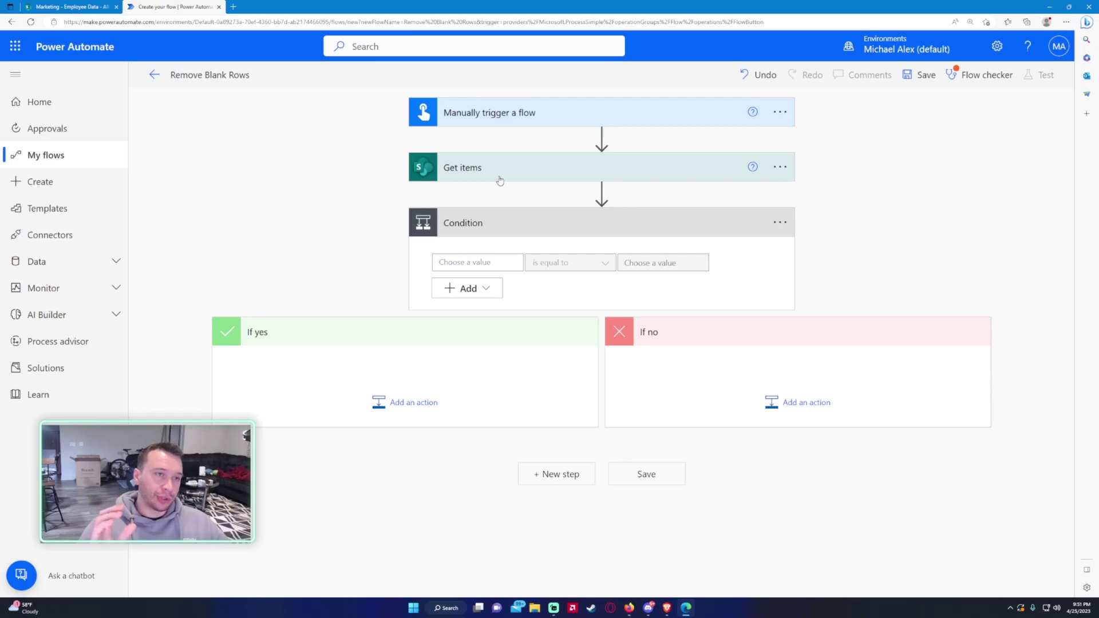
pyautogui.click(69, 6)
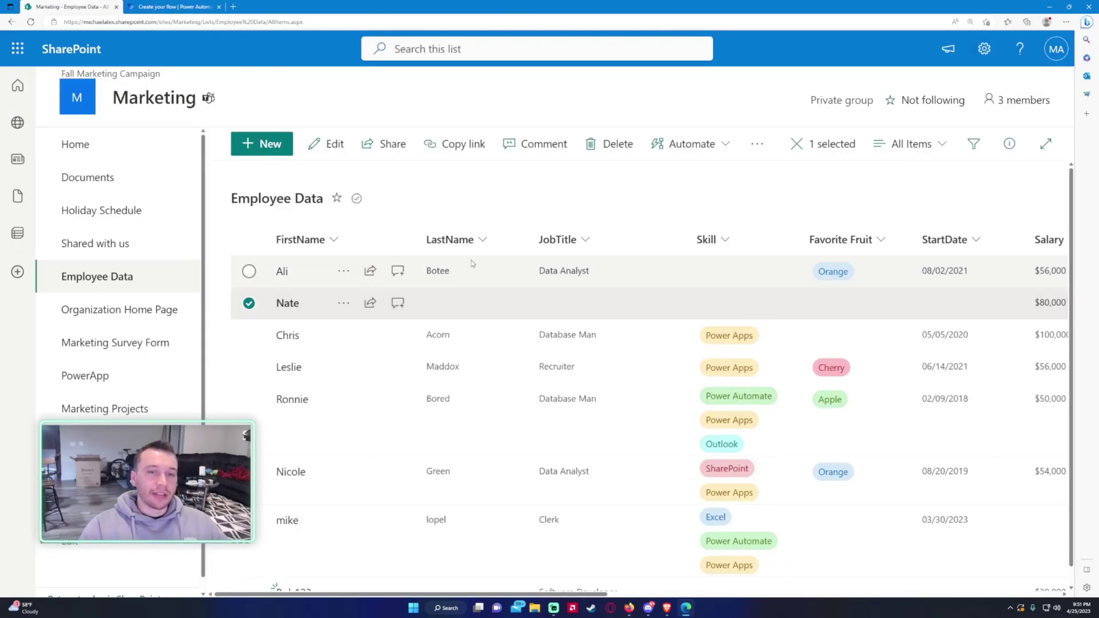
pyautogui.scroll(-1, 475, 498)
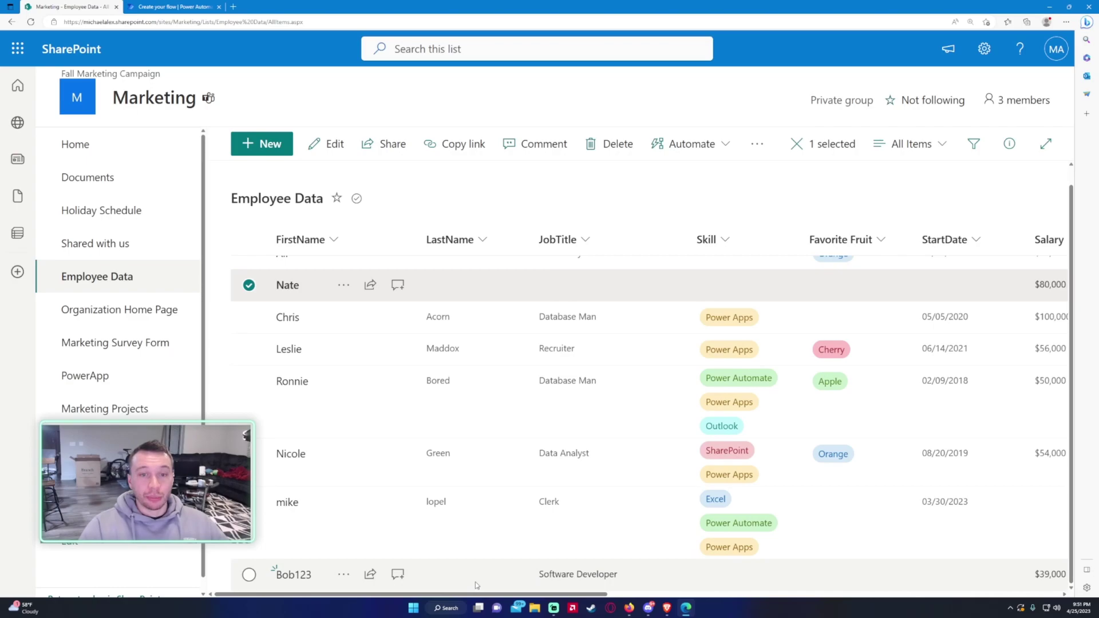
pyautogui.click(172, 6)
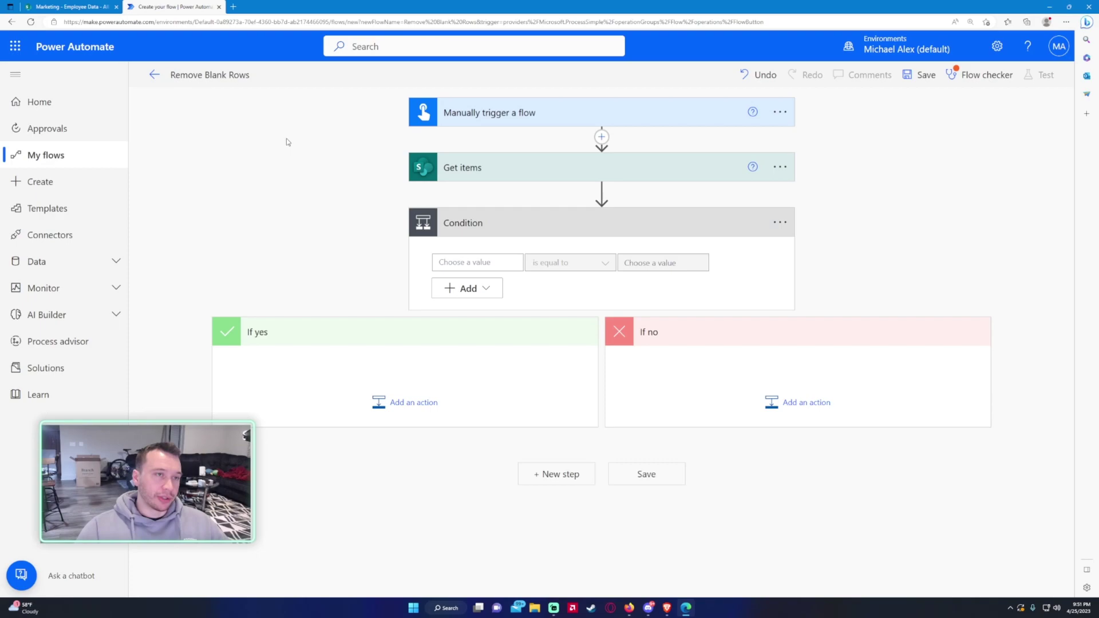
# - Make the Condition, inside an Apply to each loop, test whether LastName is equal to the expression null
pyautogui.click(477, 263)
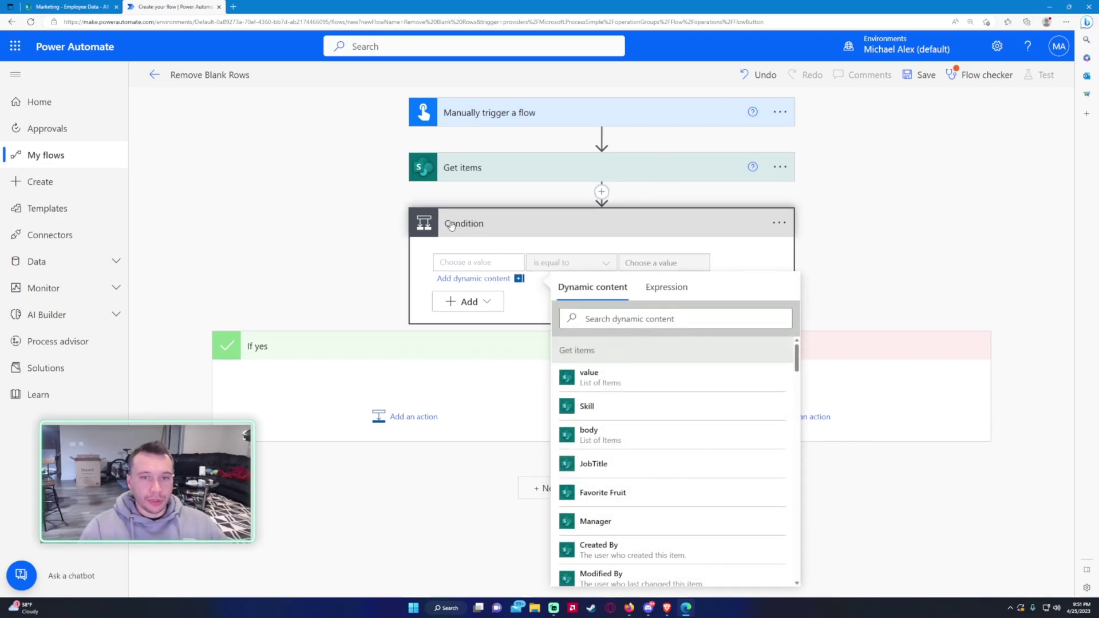
pyautogui.scroll(-1, 747, 359)
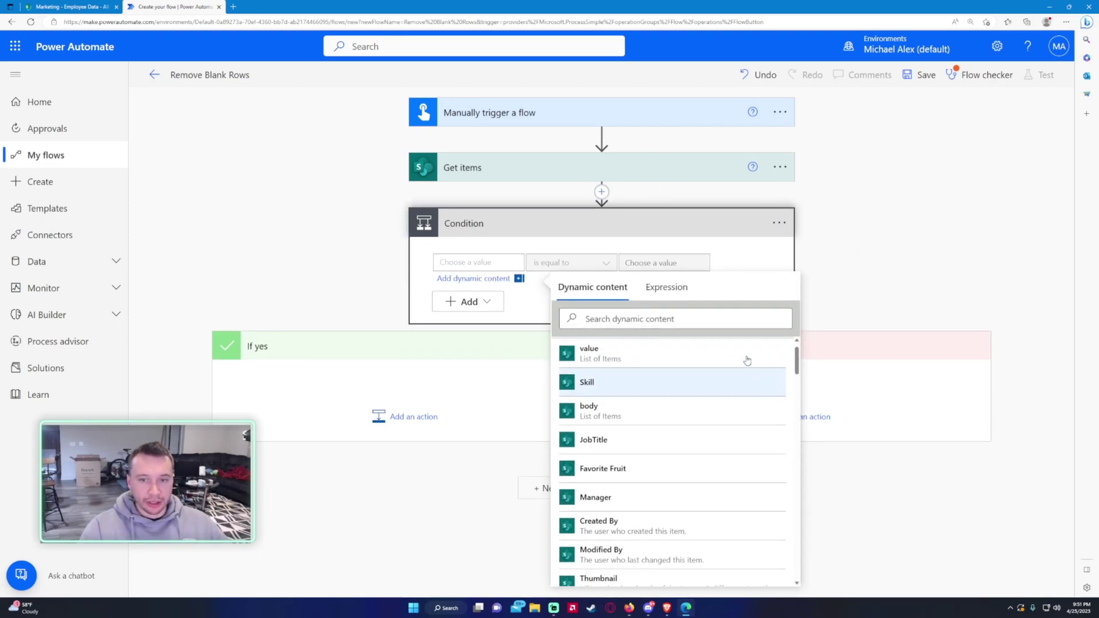
pyautogui.click(747, 375)
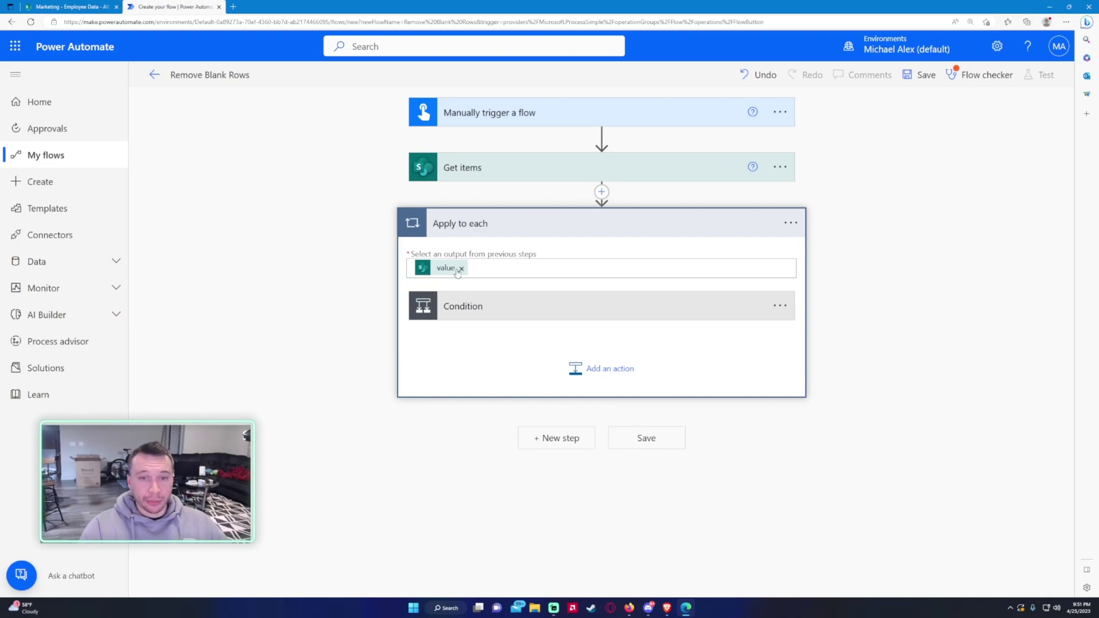
pyautogui.click(502, 305)
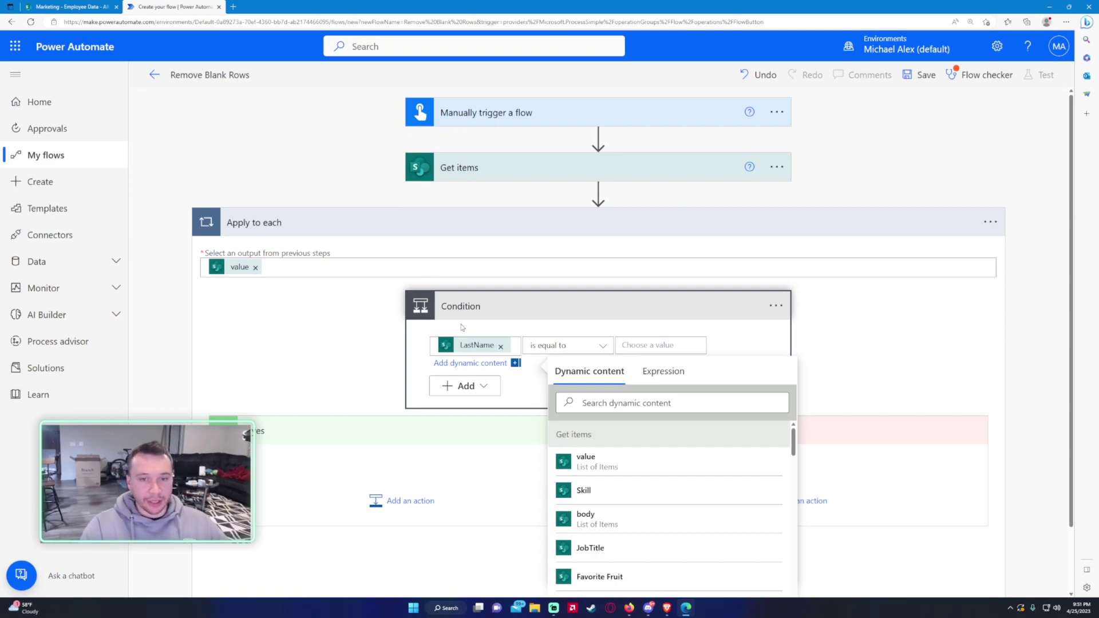
pyautogui.scroll(-1, 461, 350)
pyautogui.click(554, 276)
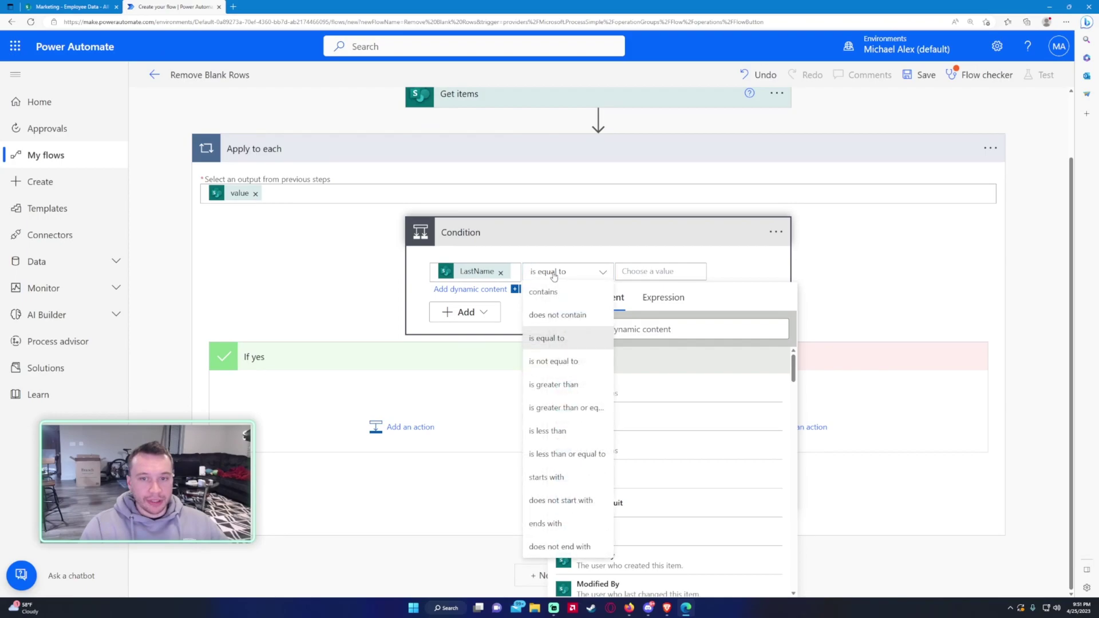
pyautogui.click(658, 271)
pyautogui.click(849, 298)
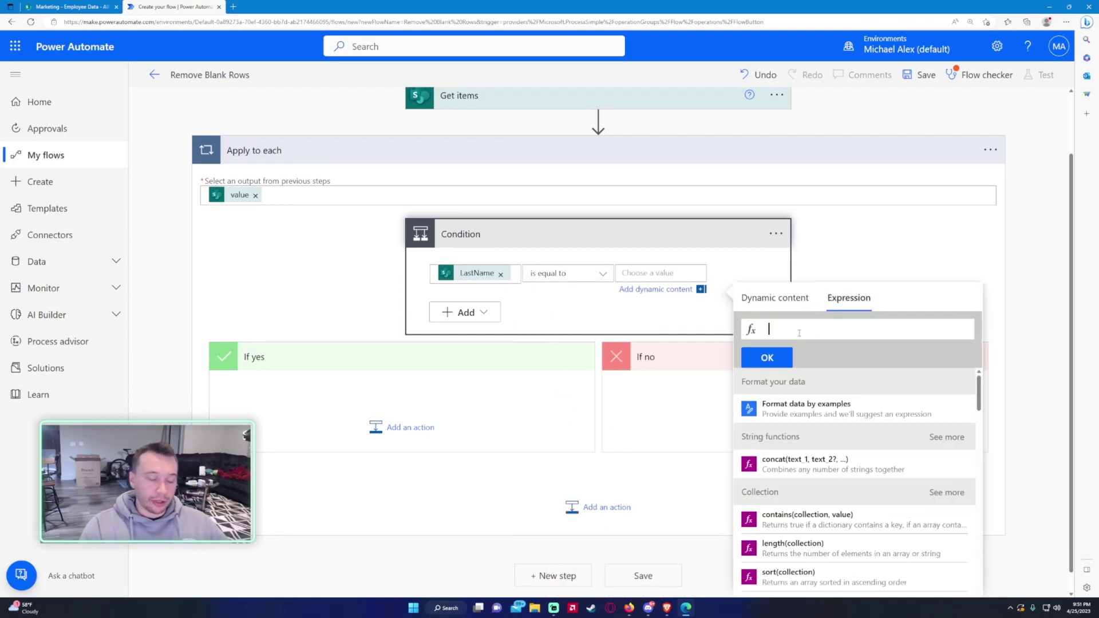
pyautogui.write('null')
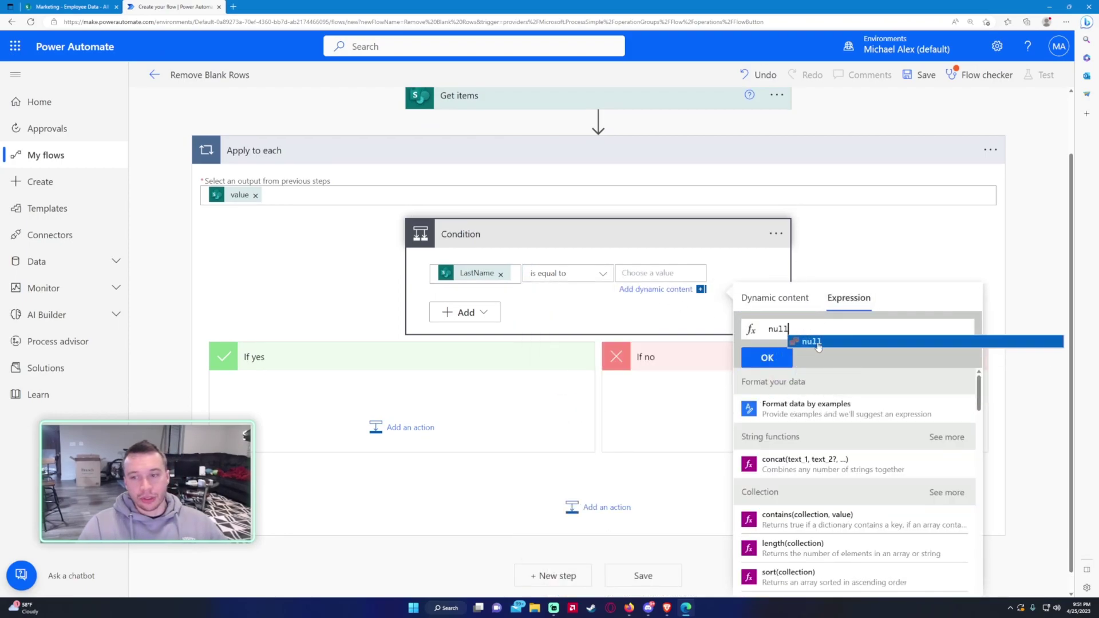
pyautogui.click(767, 357)
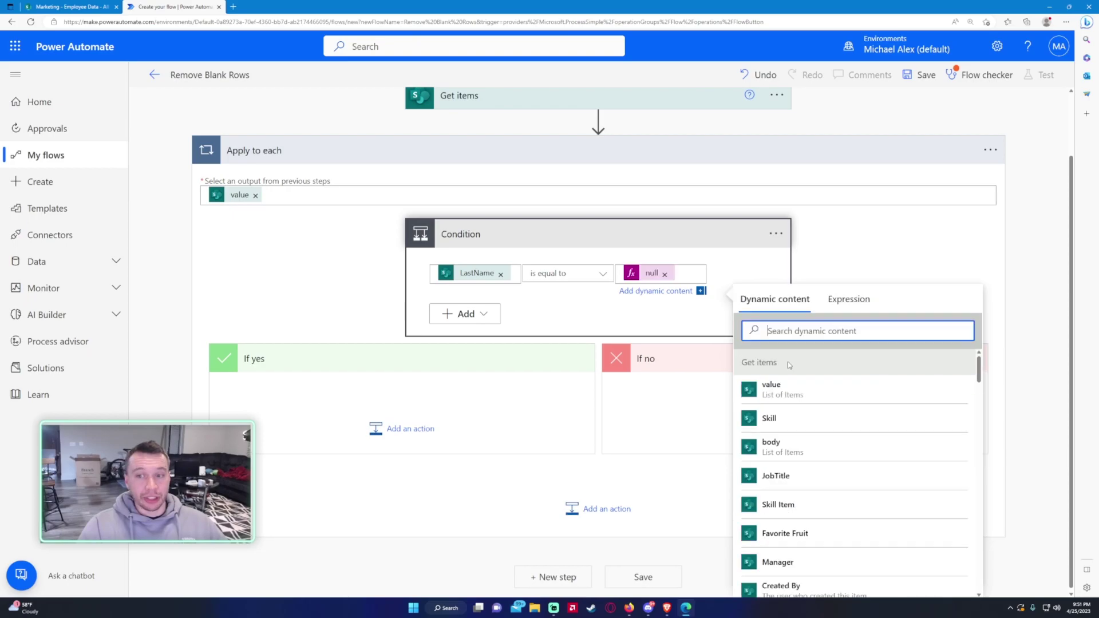
pyautogui.click(768, 273)
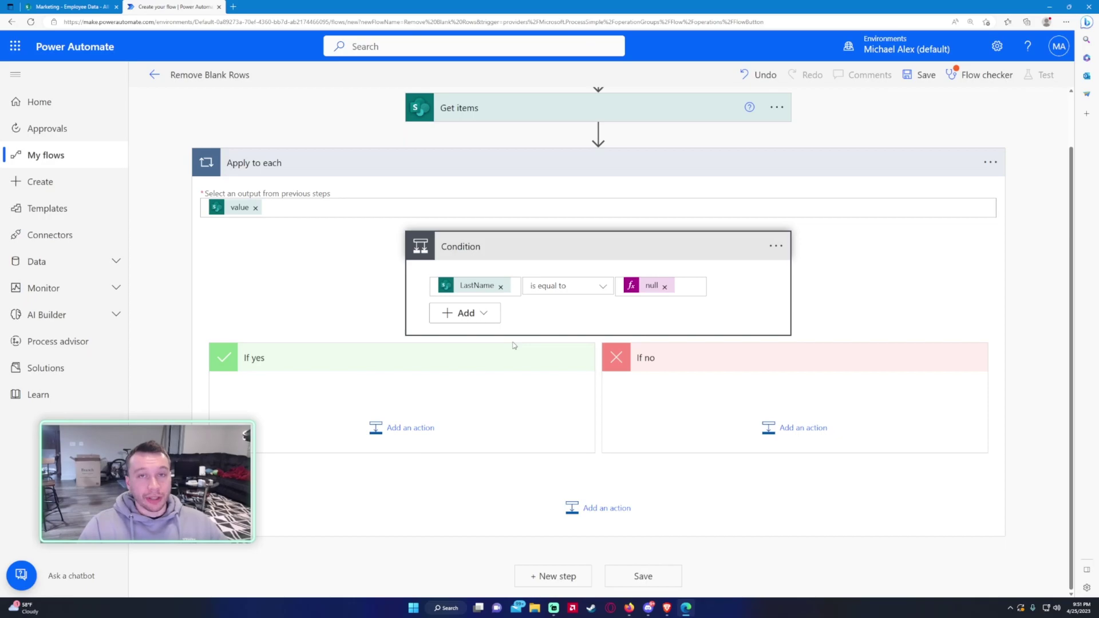
# - In If yes, add SharePoint Delete item for Marketing's Employee Data list, with Id set to the dynamic ID
pyautogui.click(411, 430)
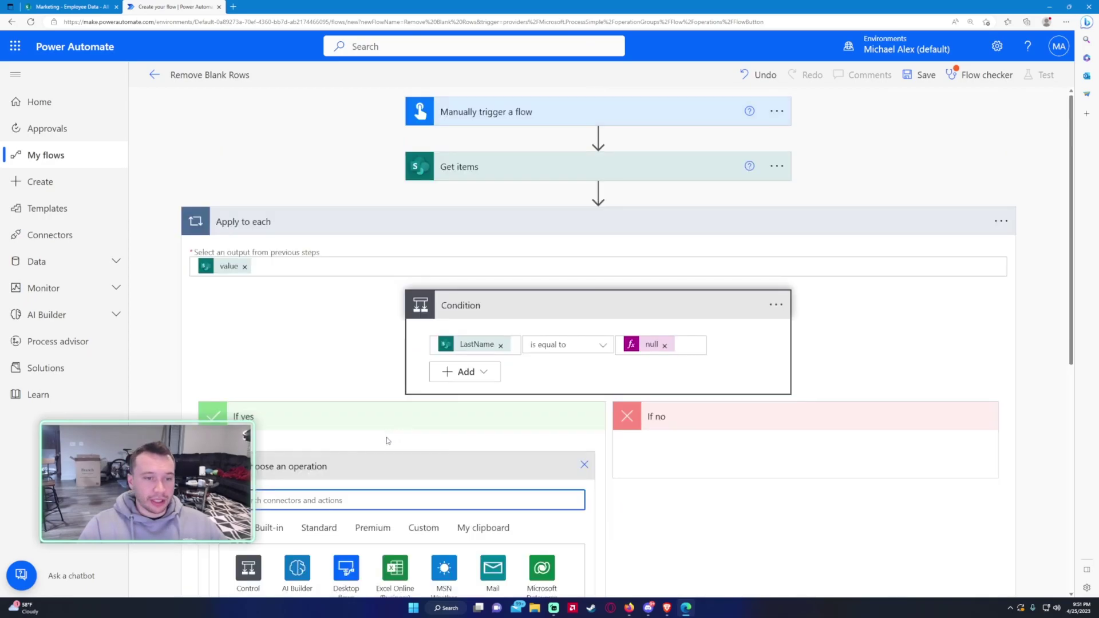
pyautogui.write('delete')
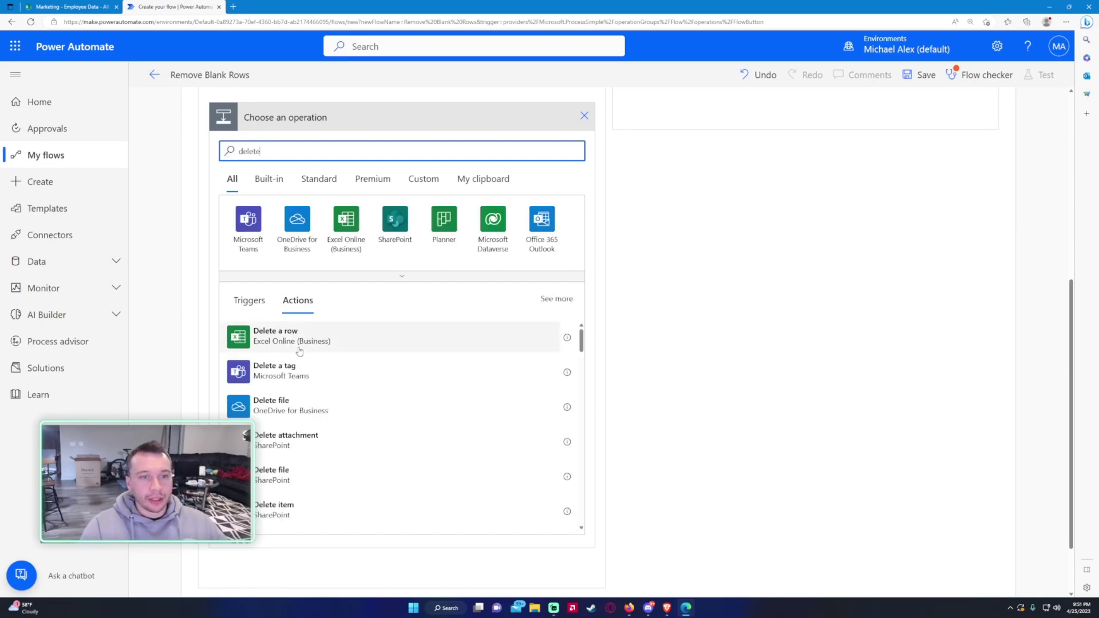
pyautogui.click(314, 503)
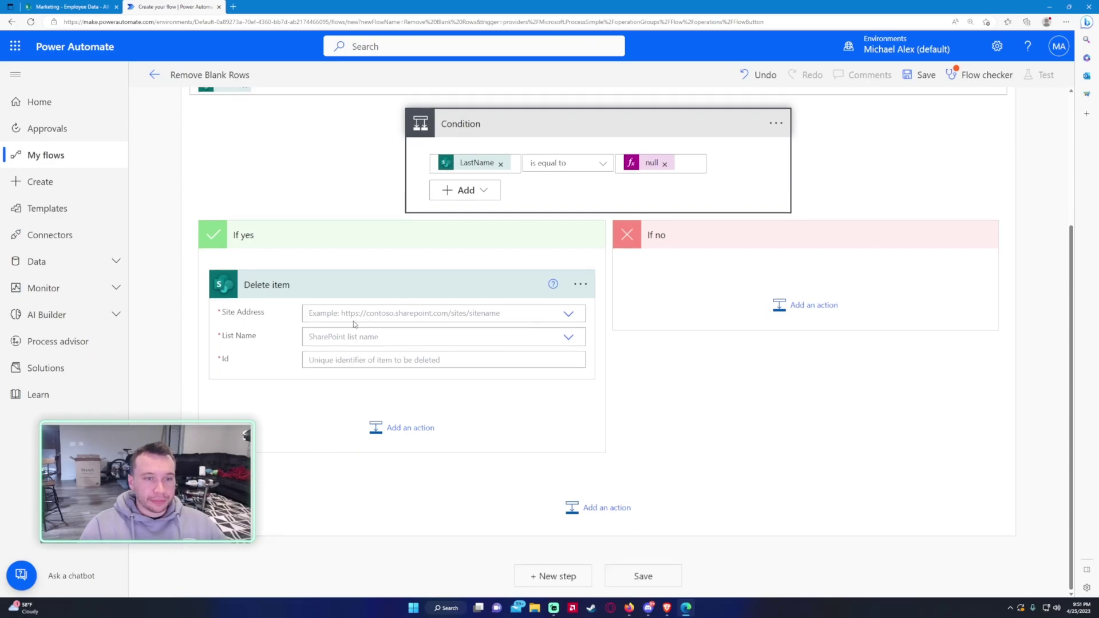
pyautogui.click(365, 312)
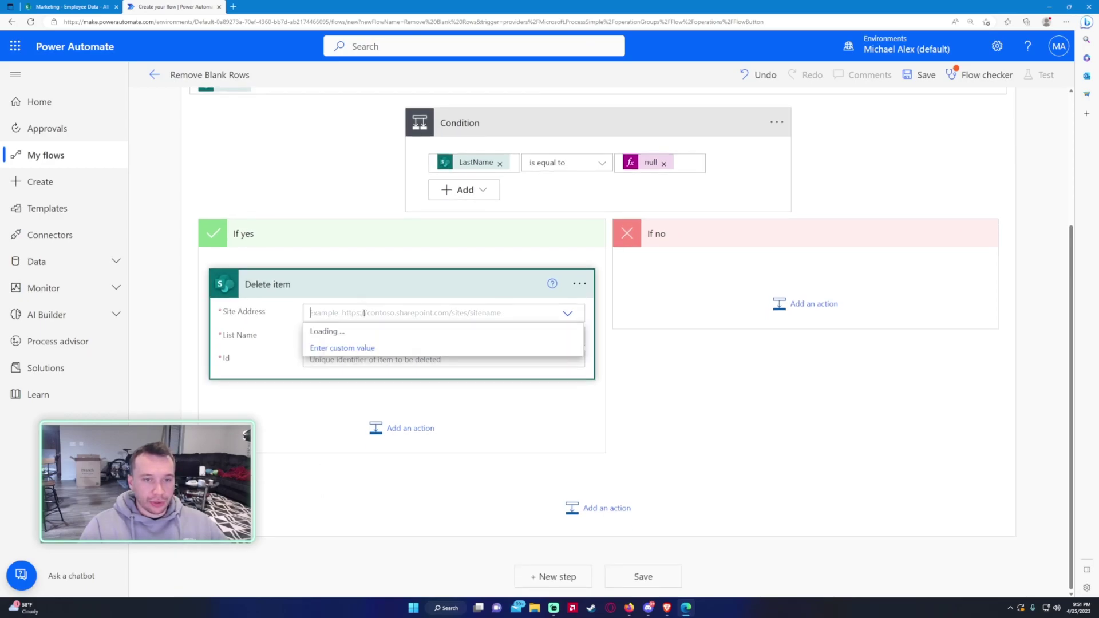
pyautogui.click(352, 399)
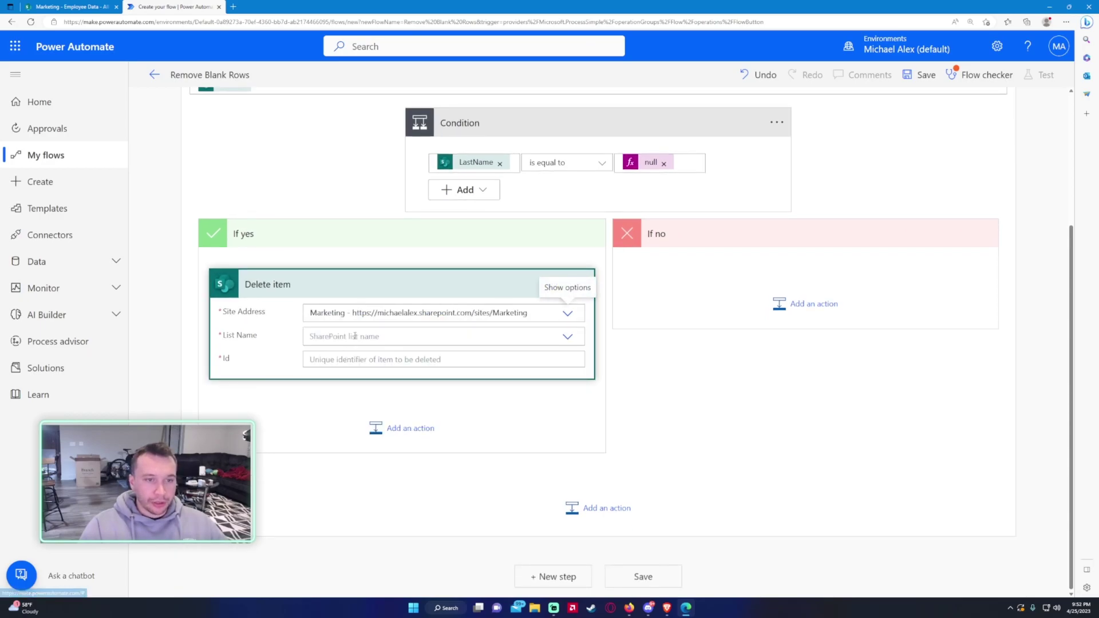
pyautogui.click(354, 336)
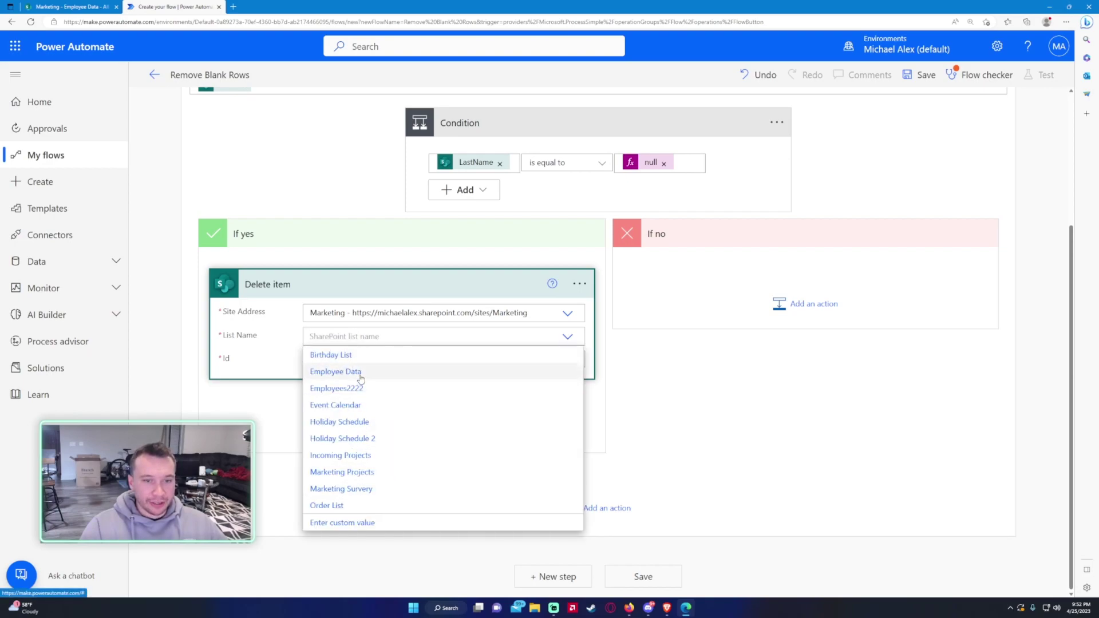
pyautogui.click(342, 372)
pyautogui.click(339, 361)
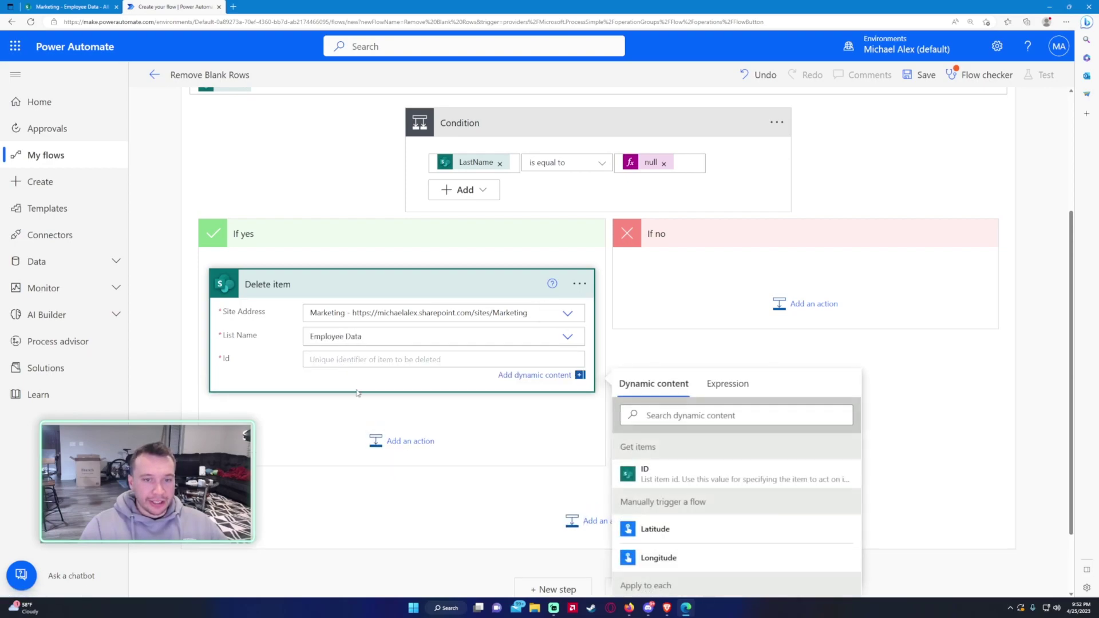
pyautogui.click(673, 476)
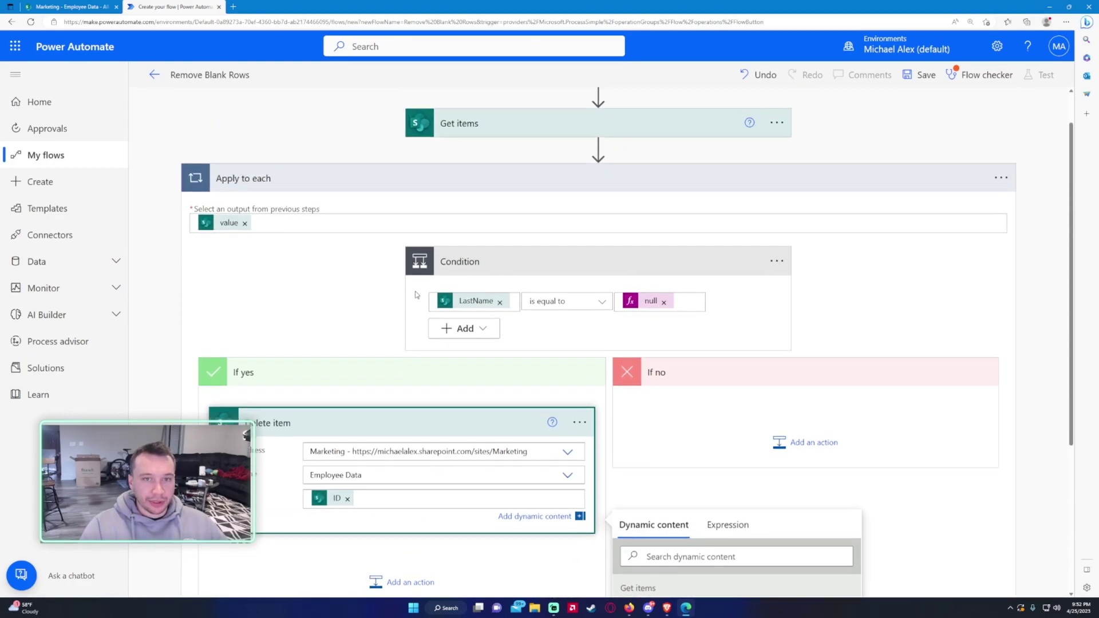
# - Close the dynamic content pane, review the Get items step, and check the Employee Data list
pyautogui.scroll(1, 416, 295)
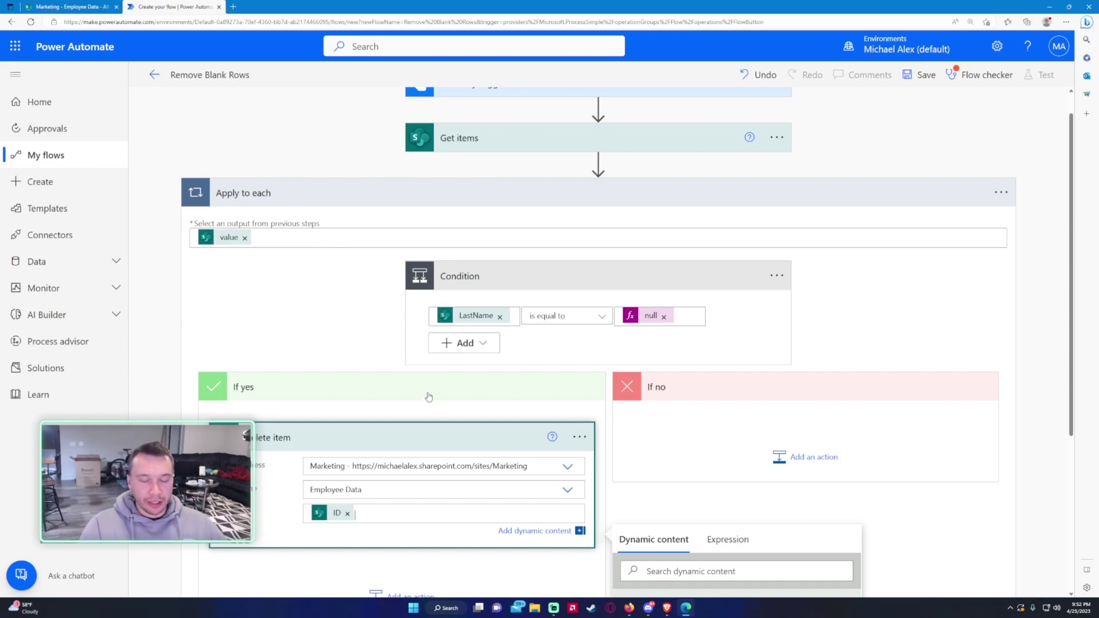
pyautogui.scroll(2, 298, 269)
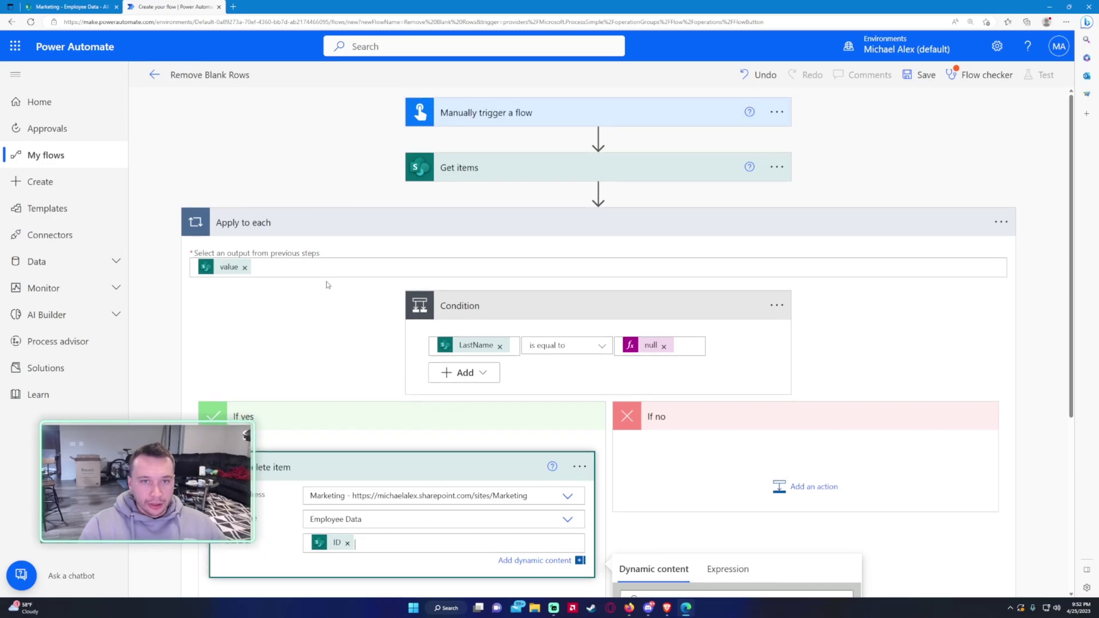
pyautogui.click(509, 237)
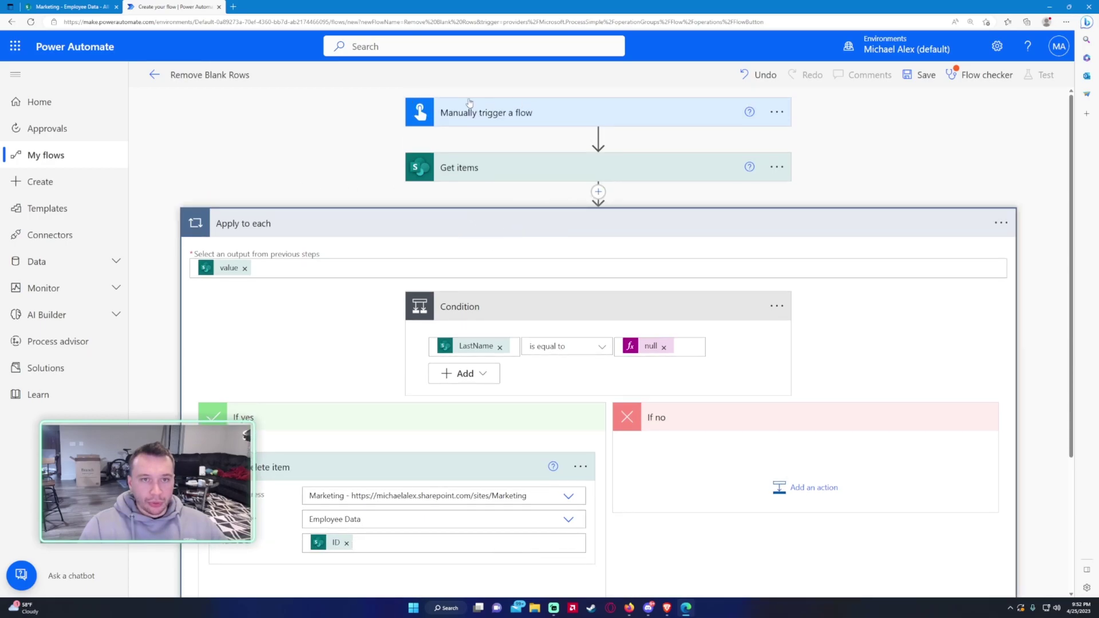
pyautogui.click(504, 170)
pyautogui.scroll(-3, 538, 179)
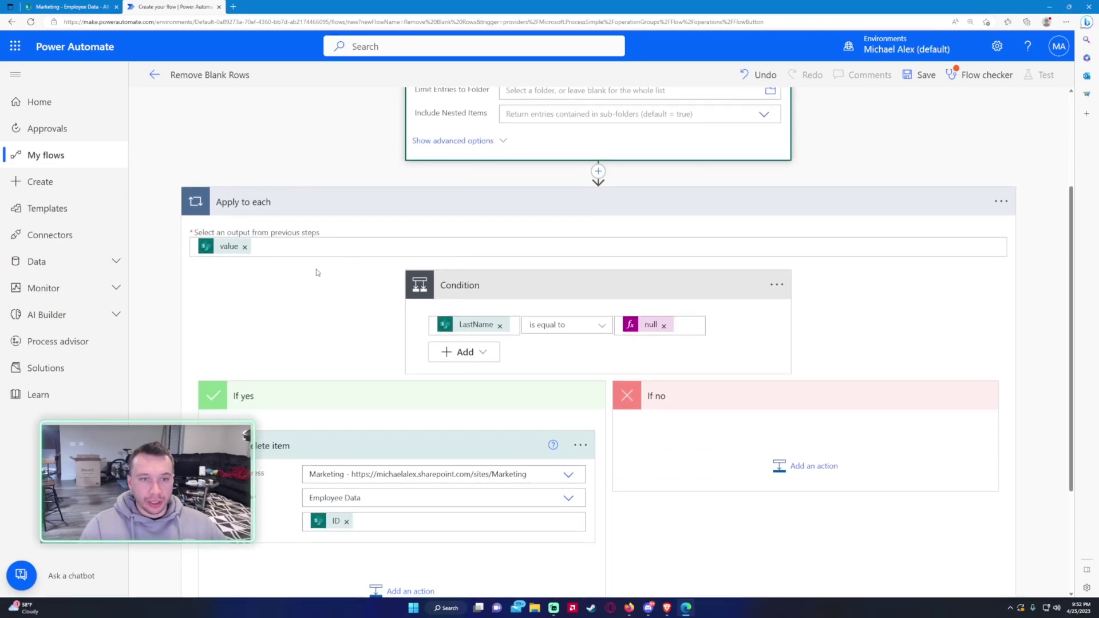
pyautogui.click(67, 6)
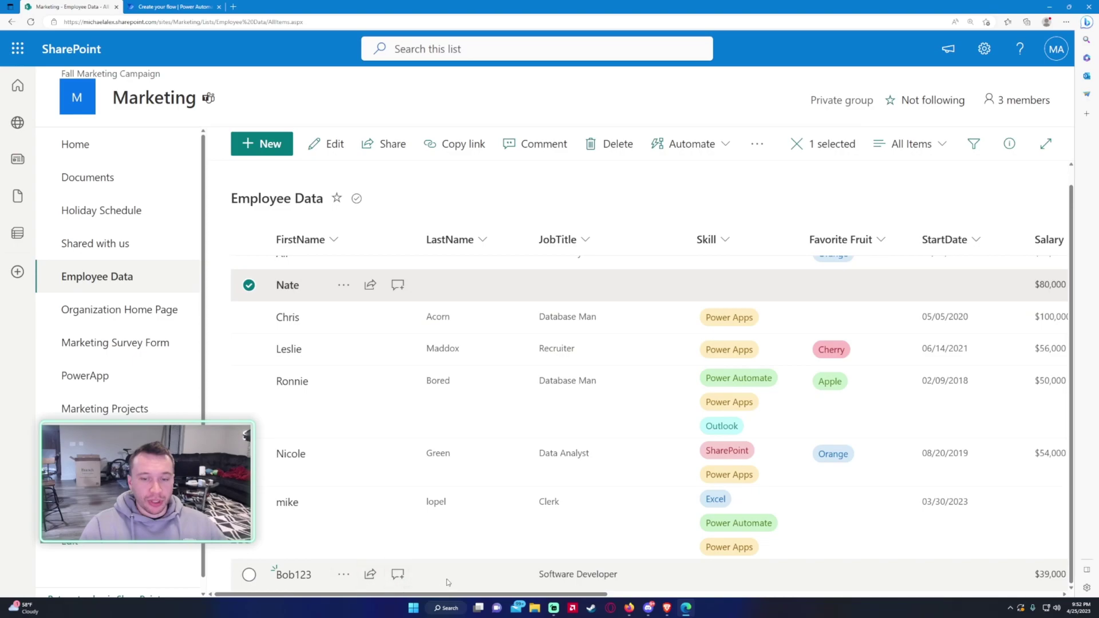
pyautogui.click(143, 6)
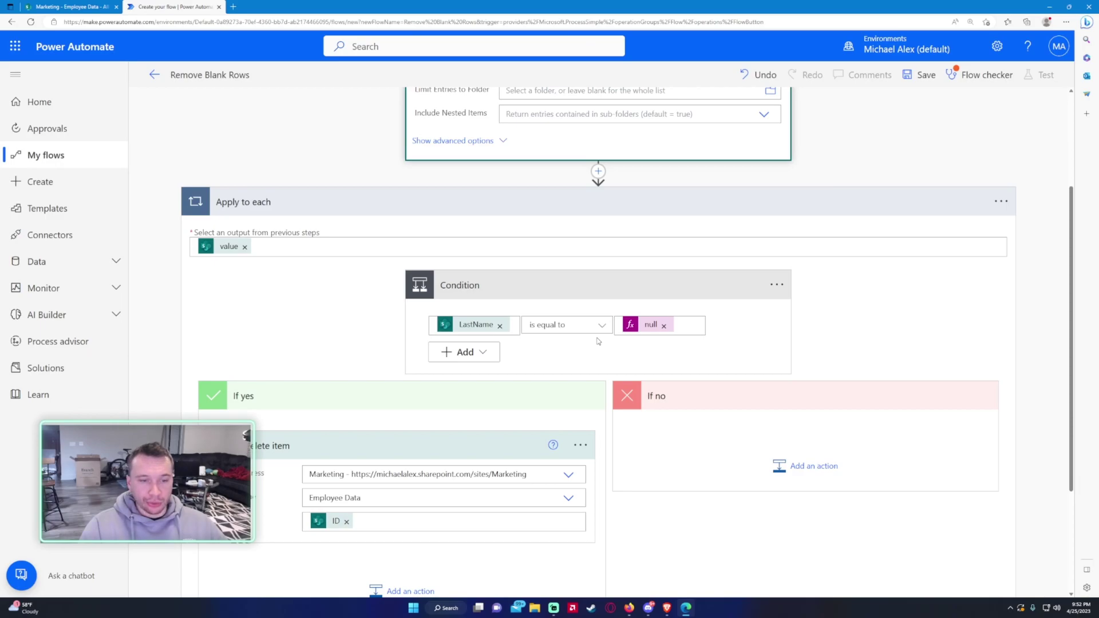
# - Collapse the Delete item and Condition cards, save the flow, and dismiss the Flow checker notice
pyautogui.scroll(-3, 518, 373)
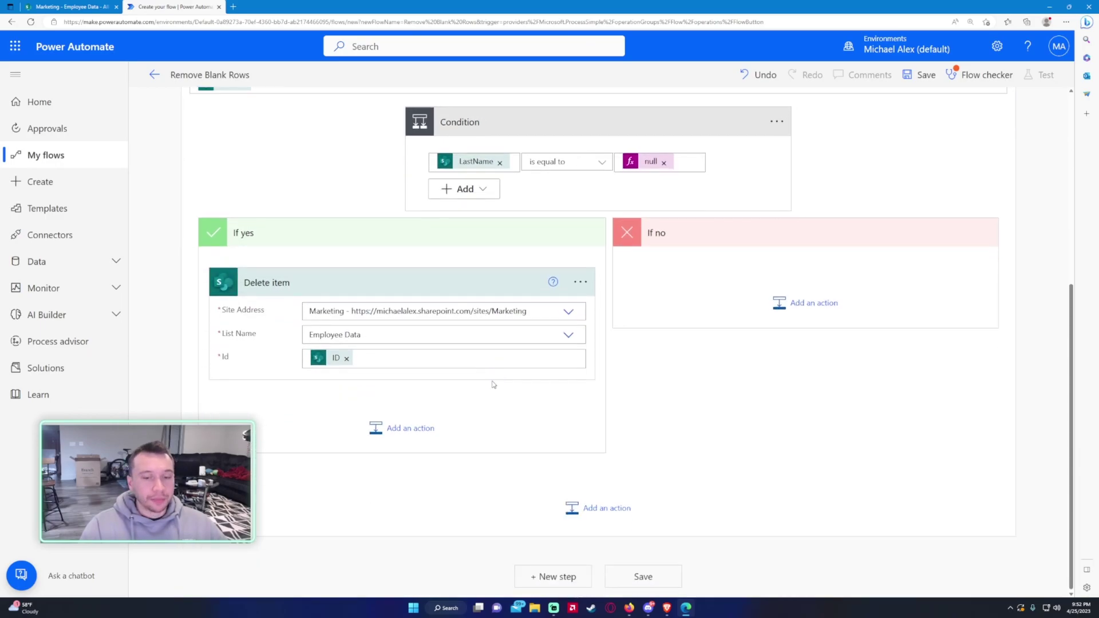
pyautogui.click(430, 296)
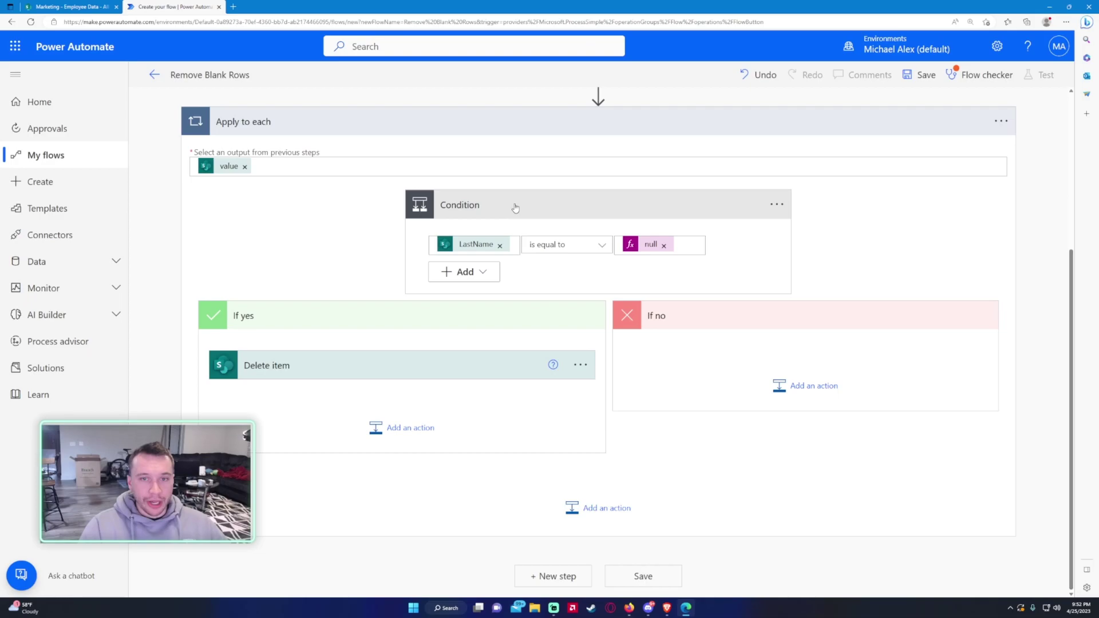
pyautogui.click(518, 207)
pyautogui.click(927, 83)
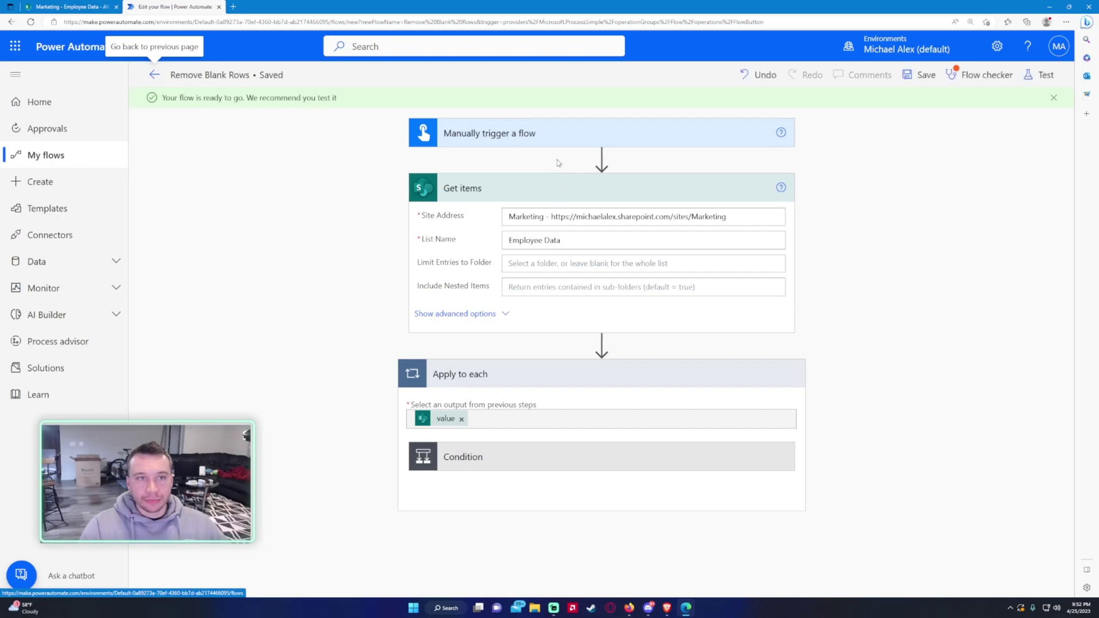
pyautogui.click(1054, 82)
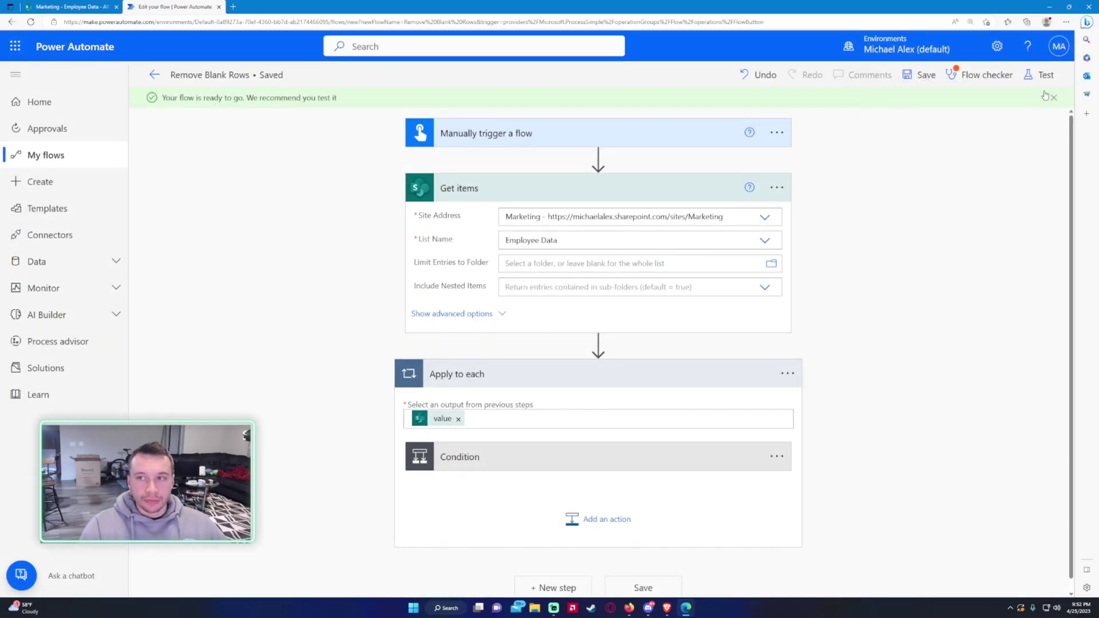
pyautogui.click(1026, 77)
# - Run a manual test of the flow and expand Apply to each to inspect its iterations
pyautogui.click(903, 114)
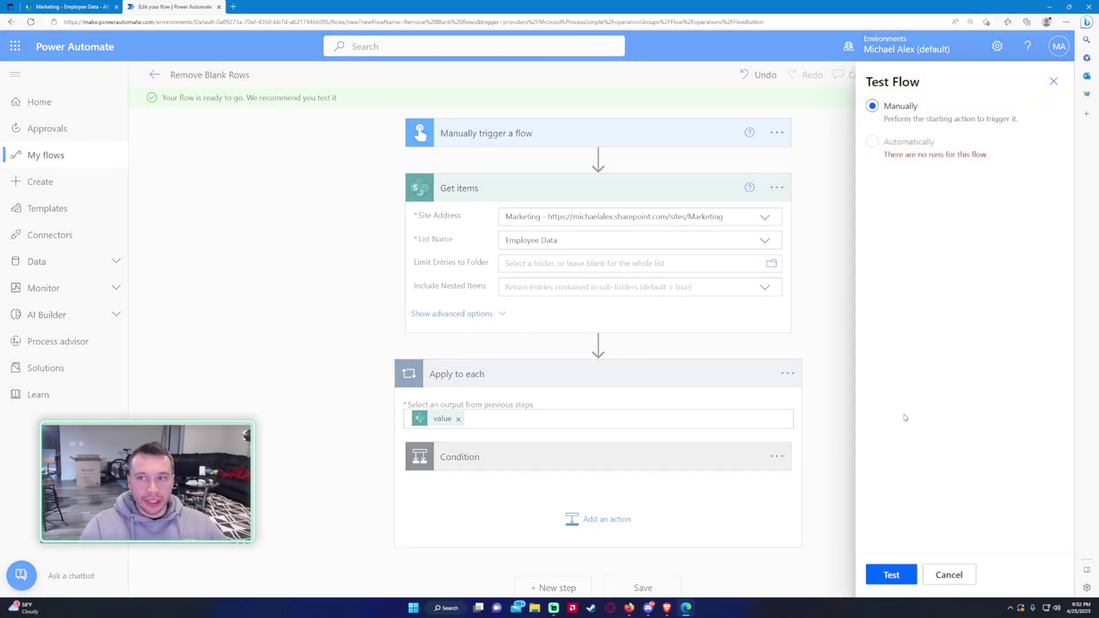
pyautogui.click(891, 573)
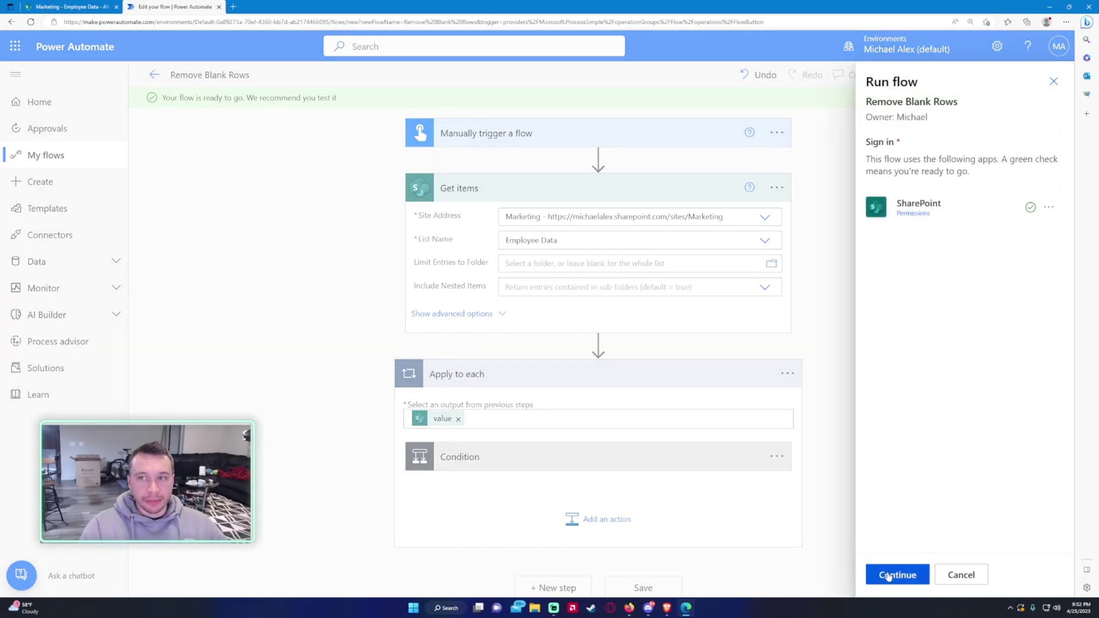
pyautogui.click(888, 576)
pyautogui.click(888, 575)
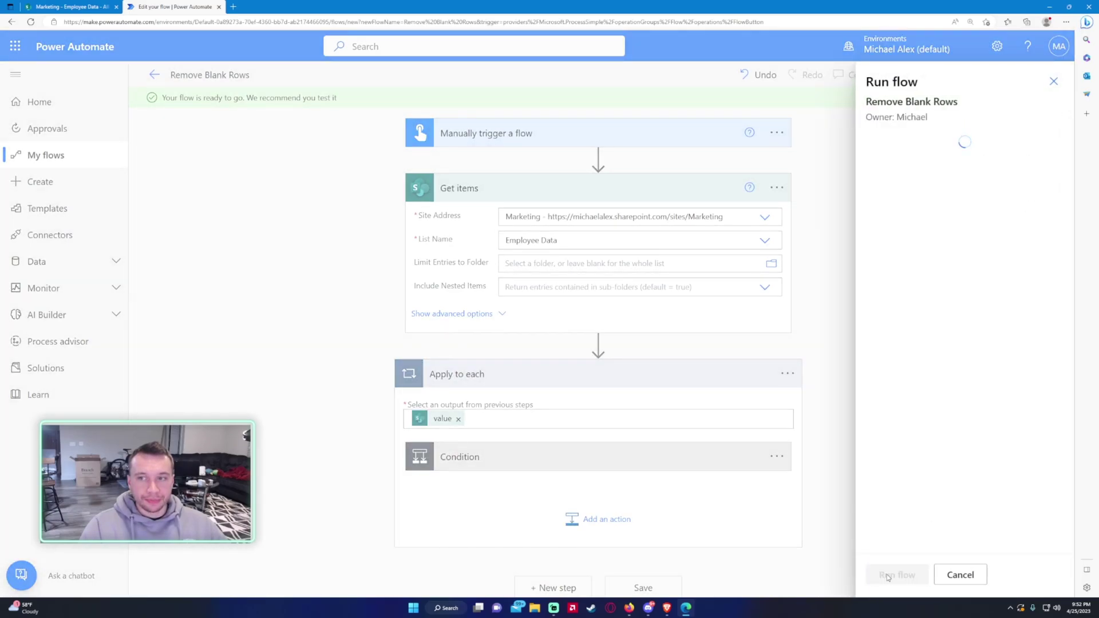
pyautogui.click(889, 575)
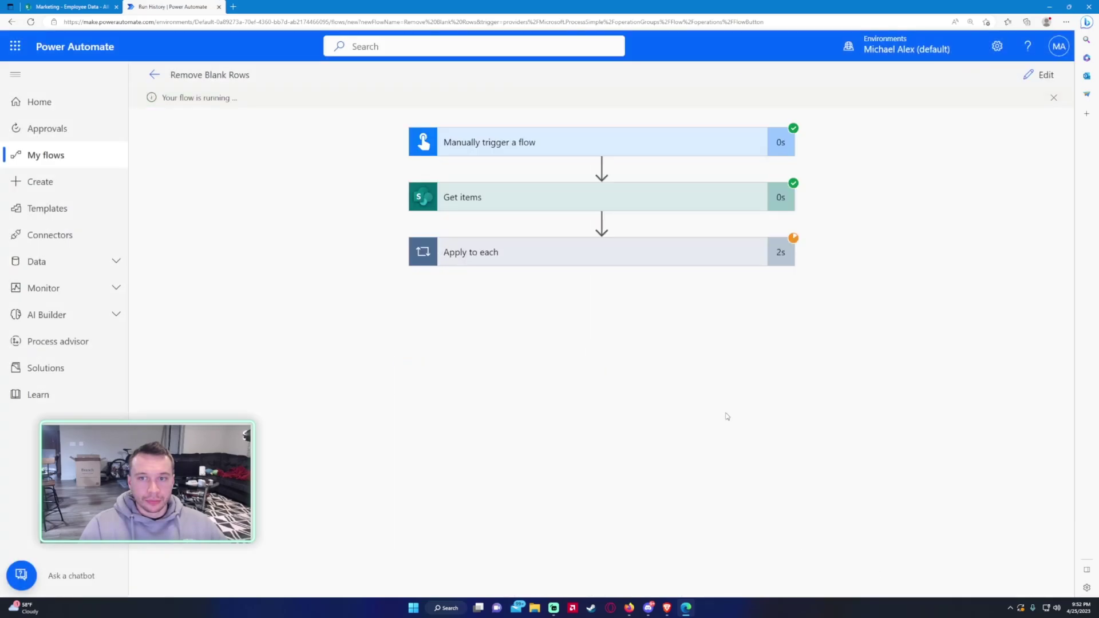
pyautogui.click(492, 266)
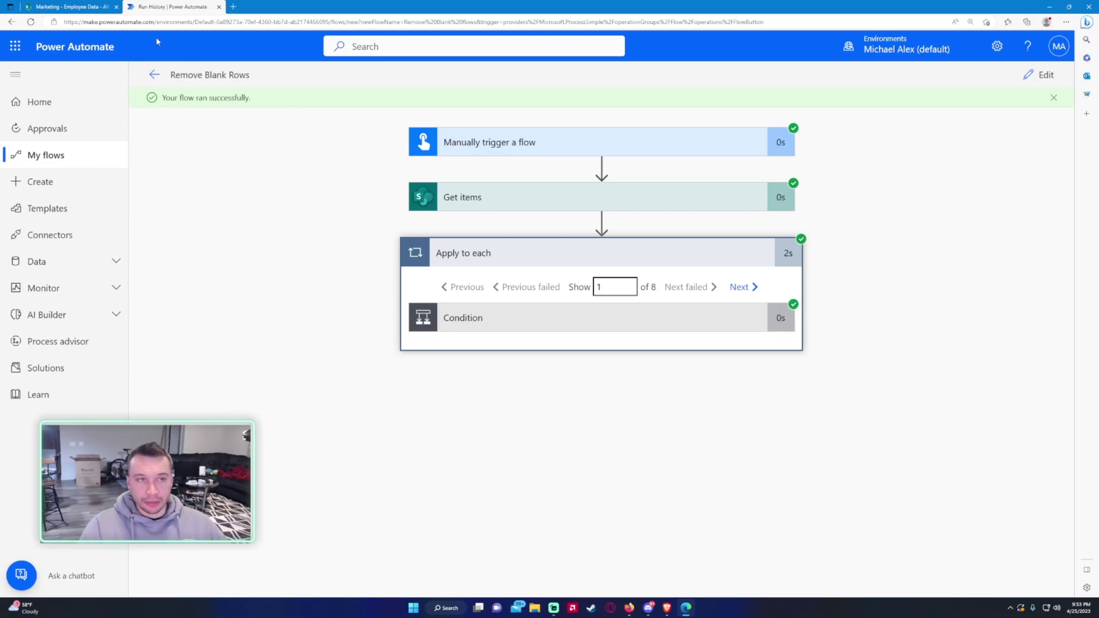
# - Refresh the Employee Data list to confirm the row without a LastName was deleted
pyautogui.click(64, 5)
pyautogui.click(30, 22)
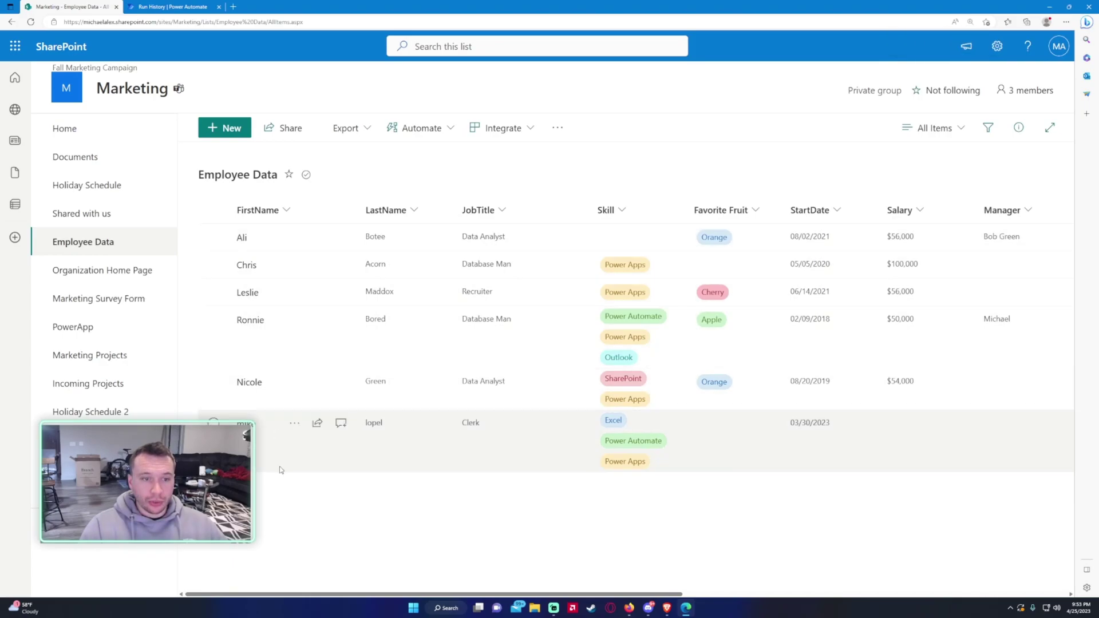
pyautogui.hotkey('ctrl', 'Tab')
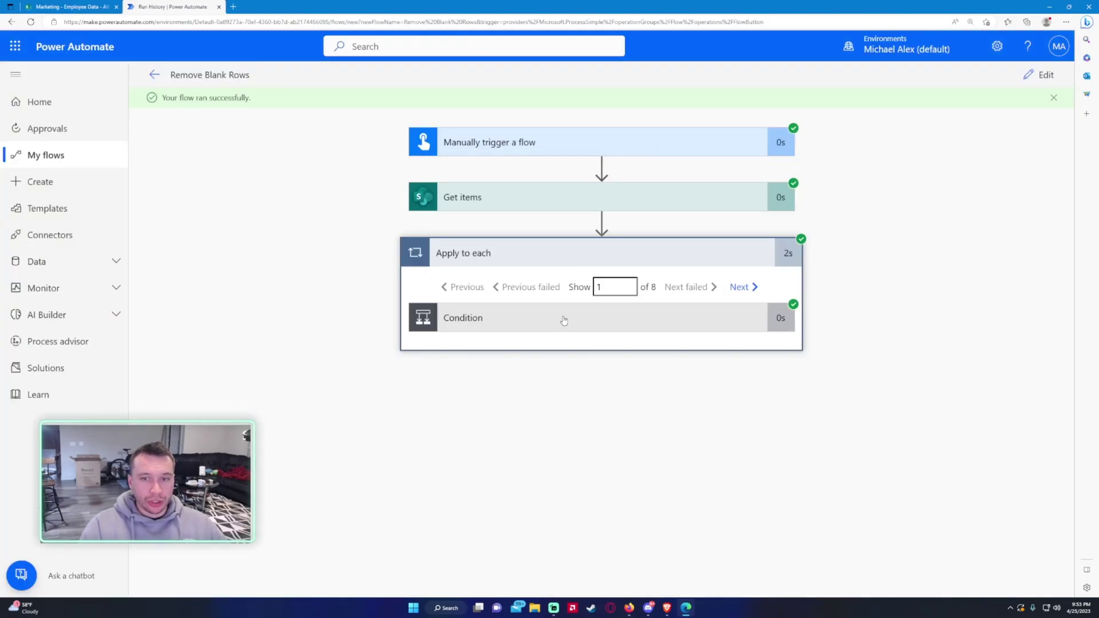
# - Confirm iteration 2 met the null LastName condition and deleted its item, then view the Employee Data list
pyautogui.click(564, 321)
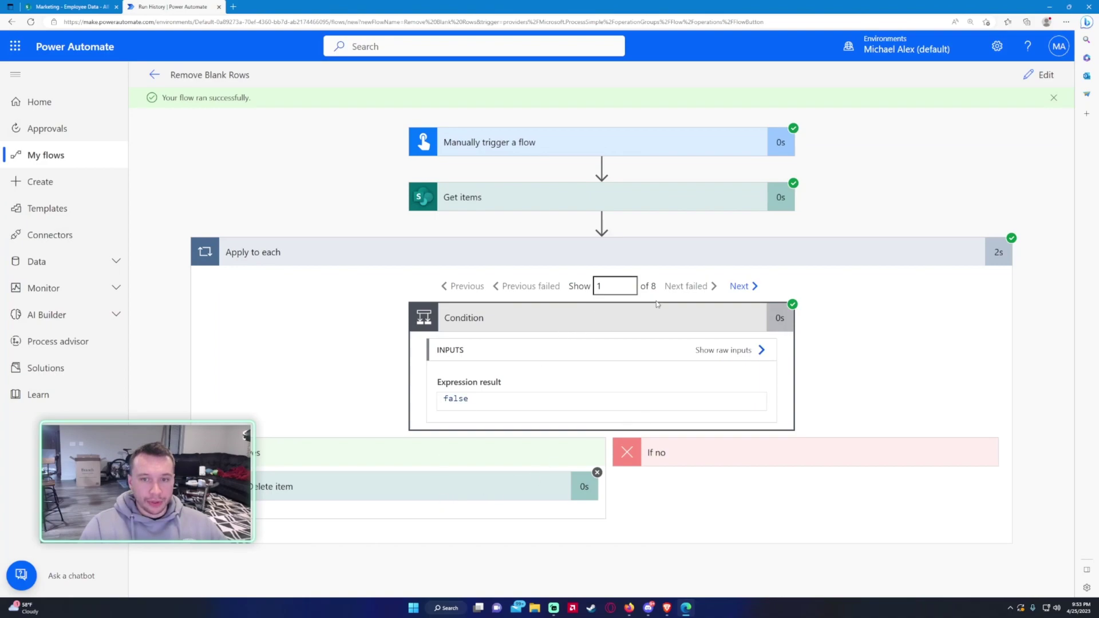
pyautogui.click(738, 287)
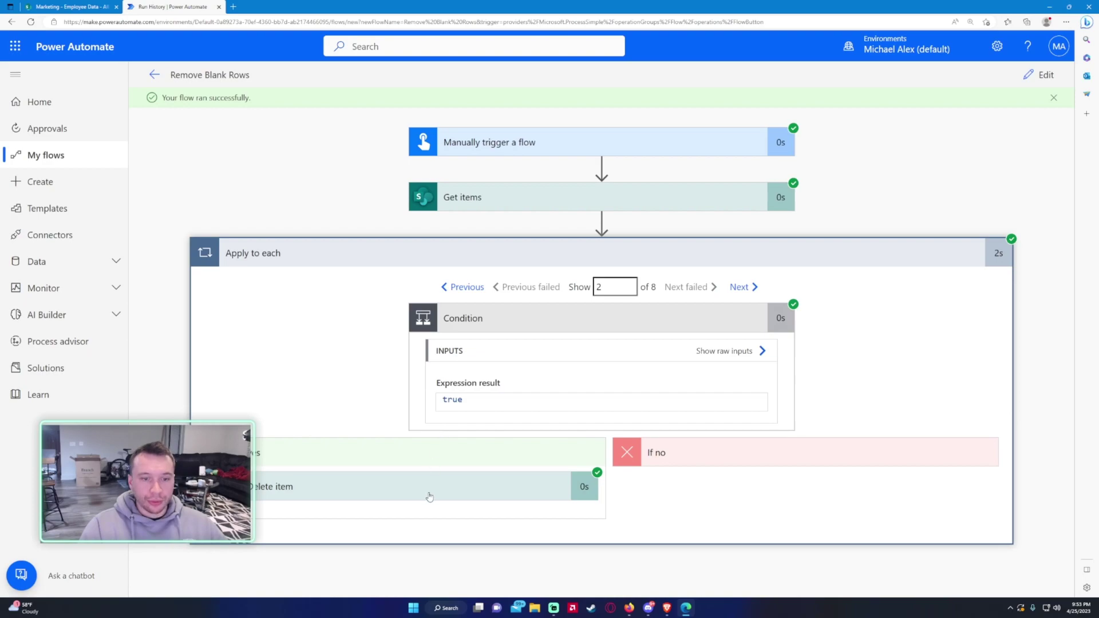
pyautogui.click(430, 487)
pyautogui.scroll(-4, 412, 436)
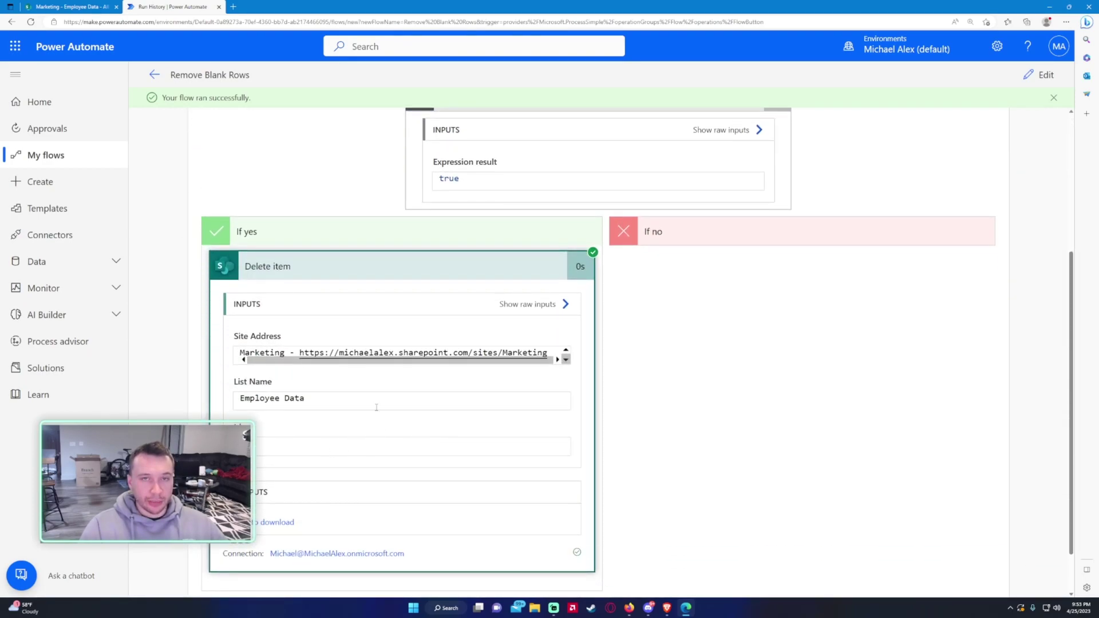
pyautogui.scroll(4, 383, 245)
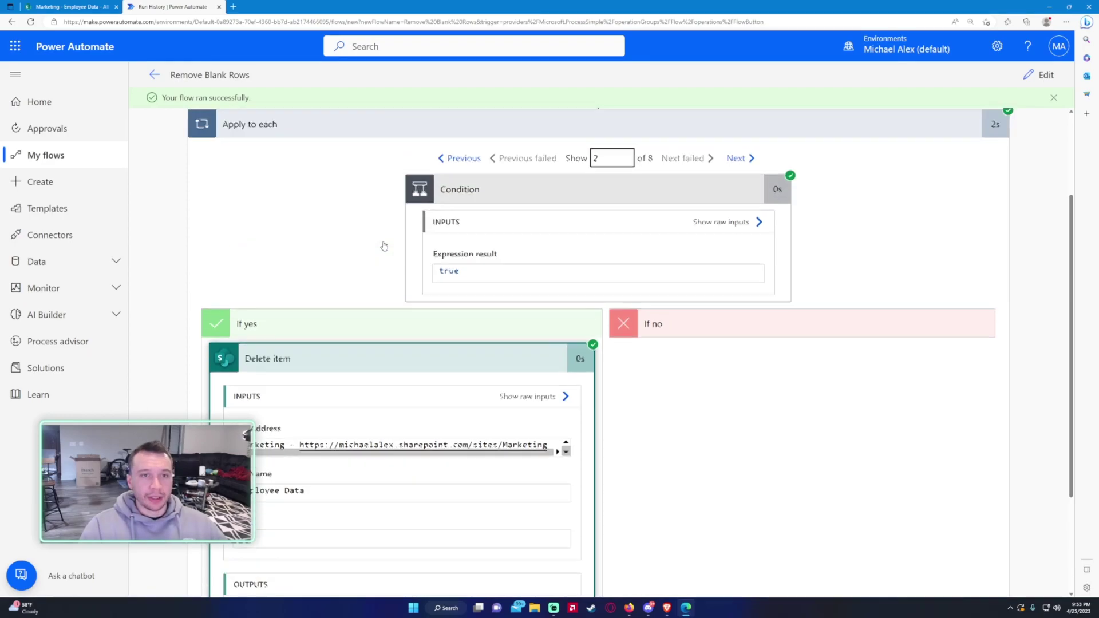
pyautogui.click(395, 256)
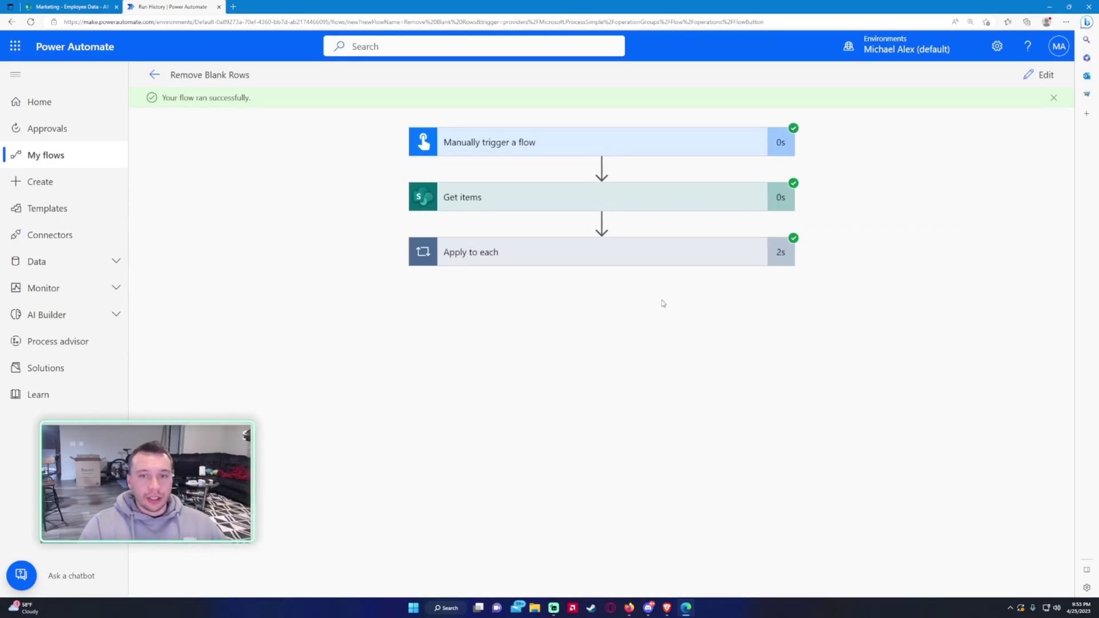
pyautogui.click(602, 260)
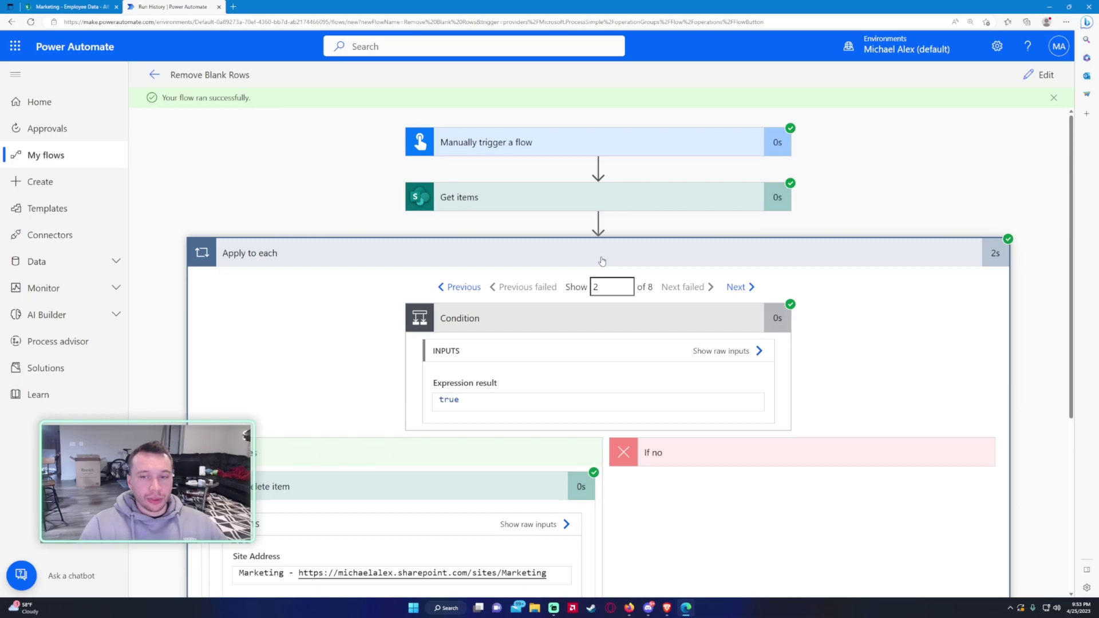
pyautogui.click(106, 7)
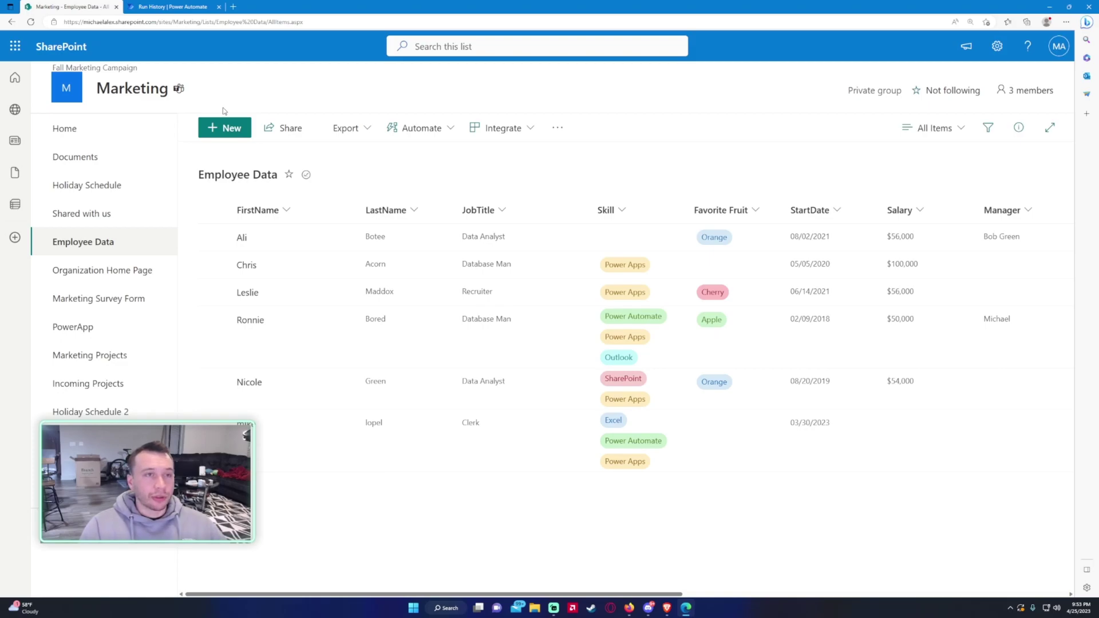
# - Go back to the Remove Blank Rows run history details
pyautogui.click(135, 6)
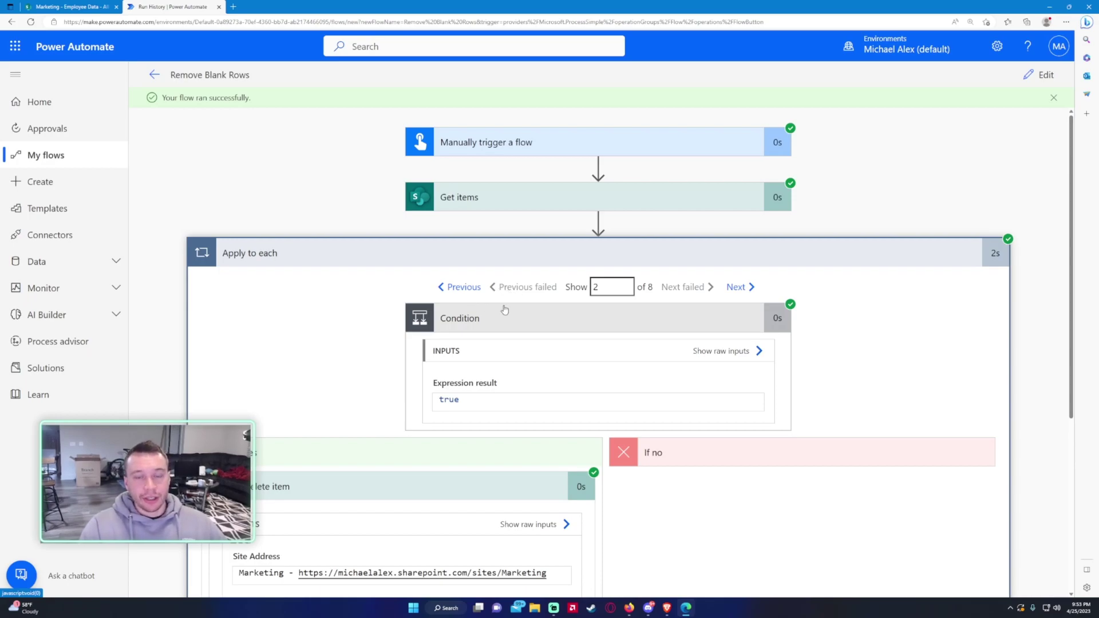
pyautogui.click(51, 6)
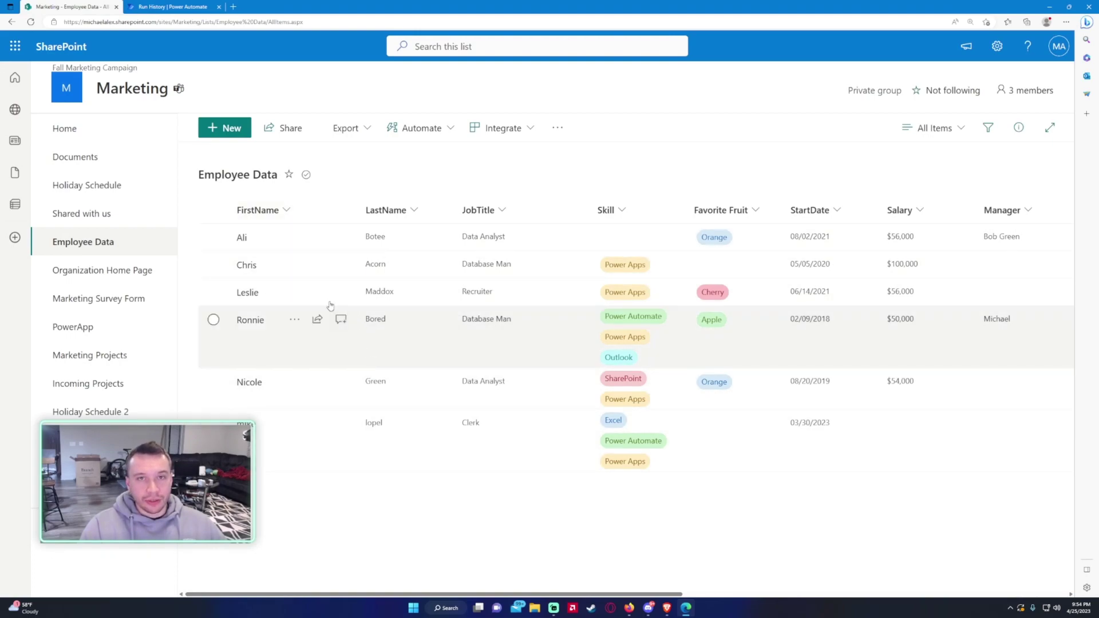
pyautogui.click(188, 11)
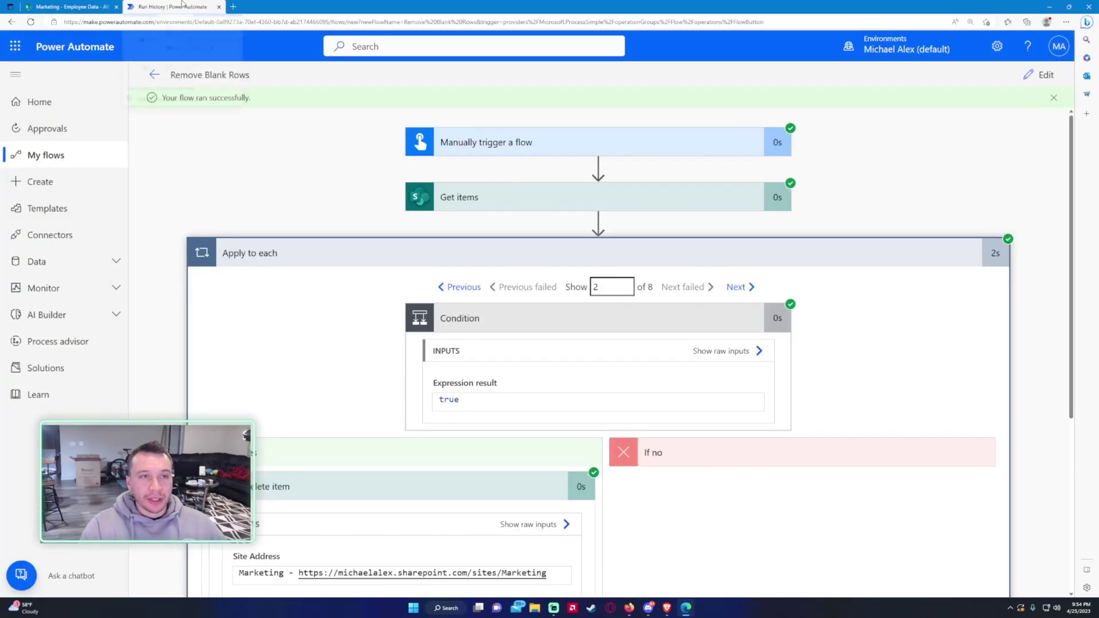